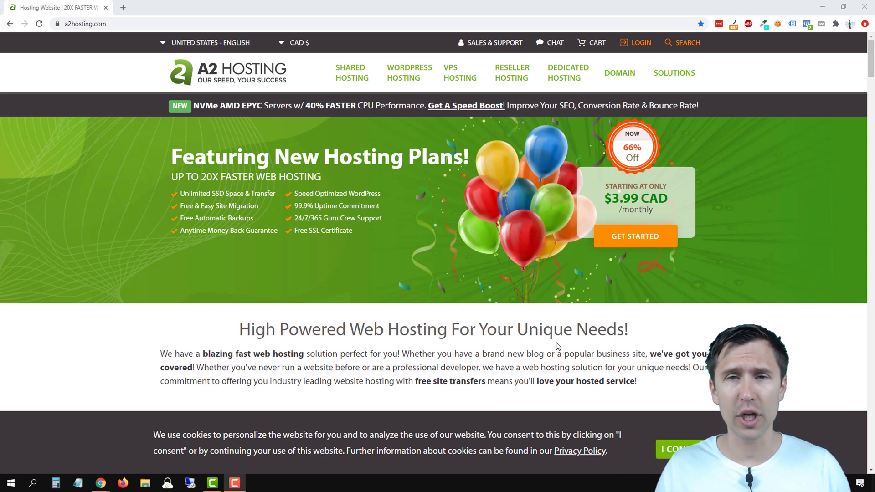
Start a WordPress Hosting order and reach the Choose a Domain step with the DISCOUNT coupon applied.
click(403, 74)
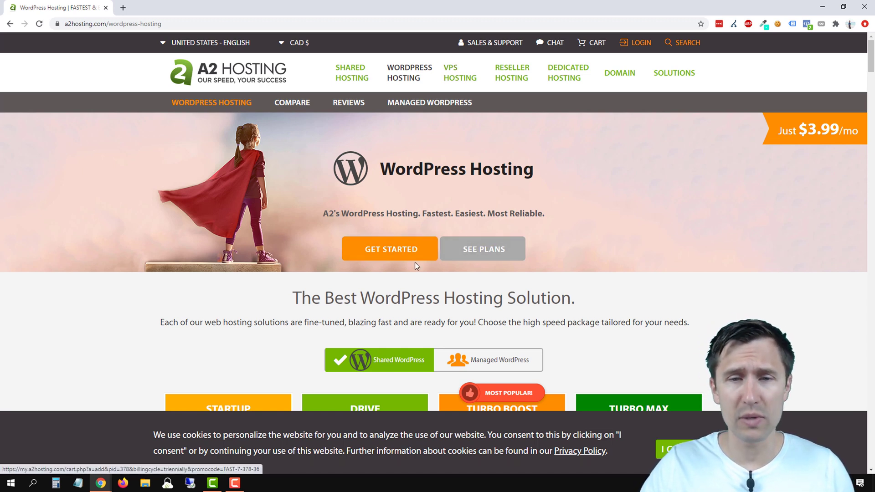
click(424, 254)
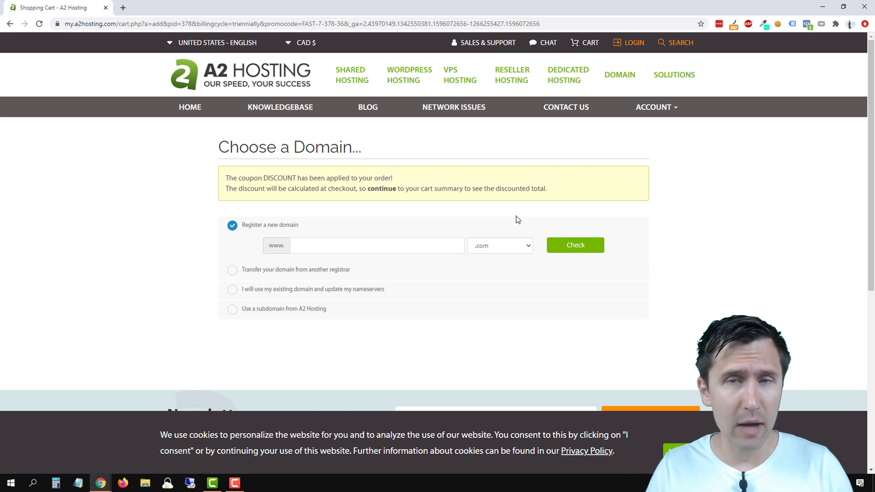
Enter thisyoutubetutorial as the new domain name with the .com extension kept.
click(358, 251)
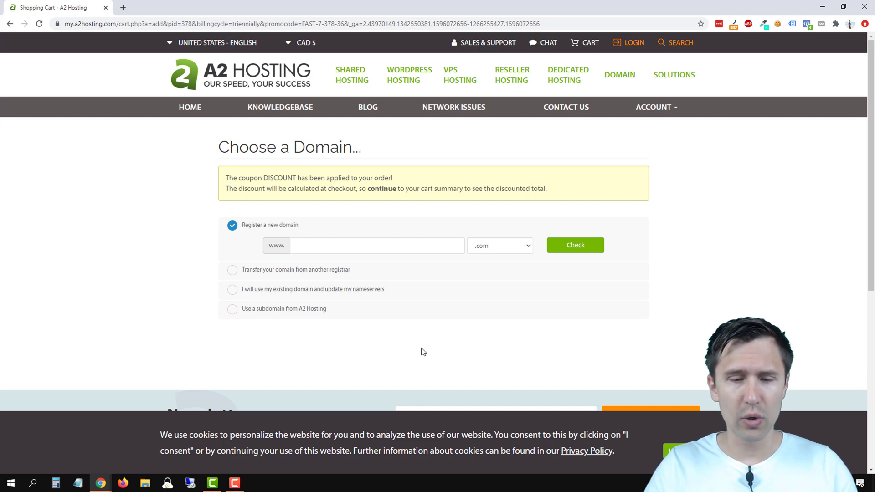
text(thi)
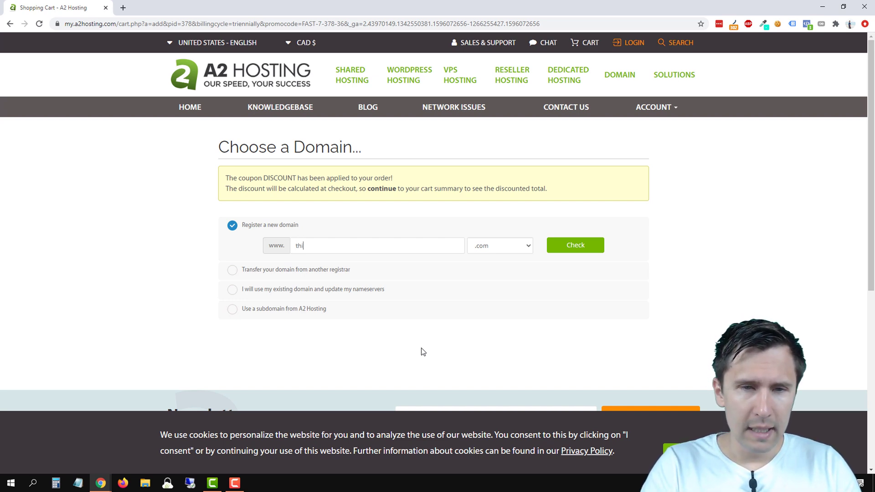
text(syoutubetutorial)
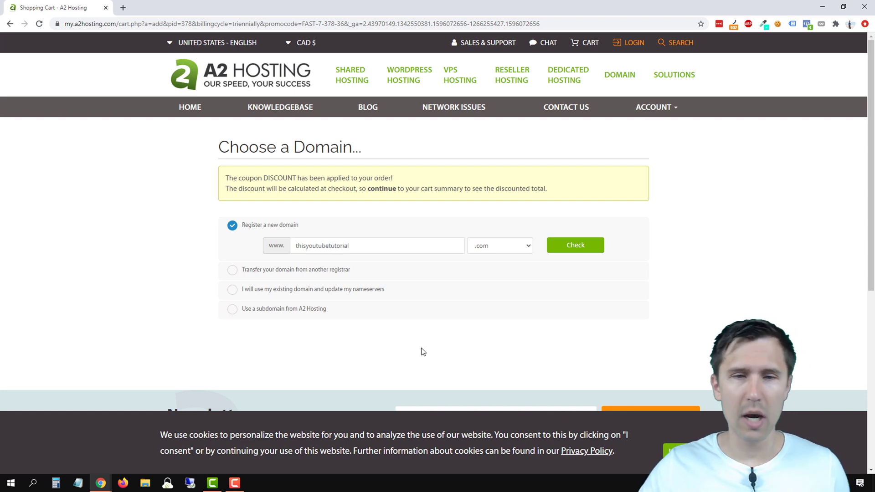
click(502, 251)
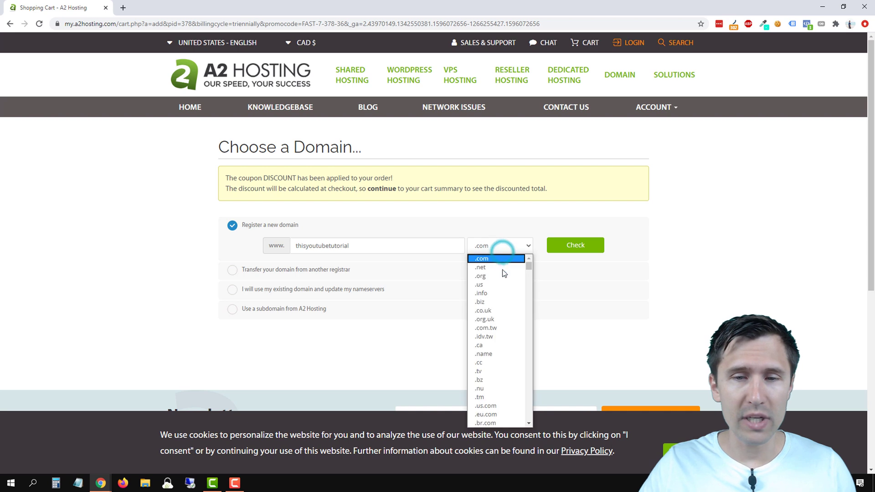
click(505, 219)
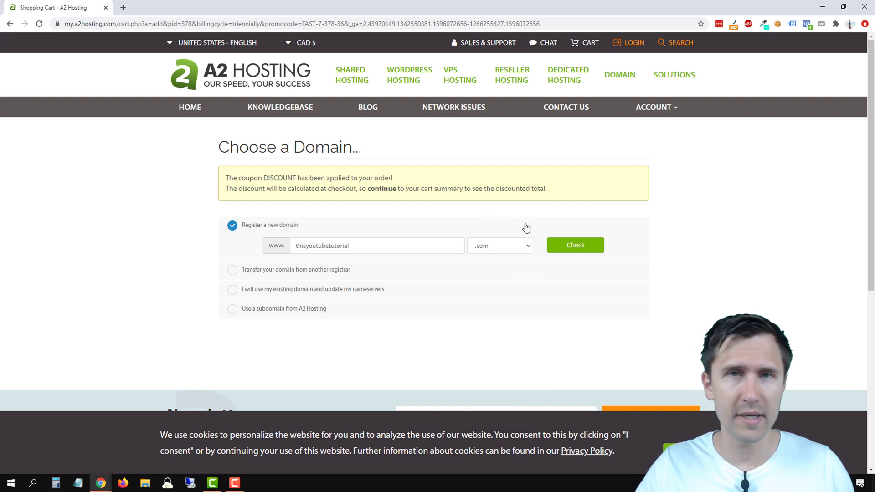
Check availability, confirm thisyoutubetutorial.com is available at $19.97CAD, and continue to configuration.
click(575, 245)
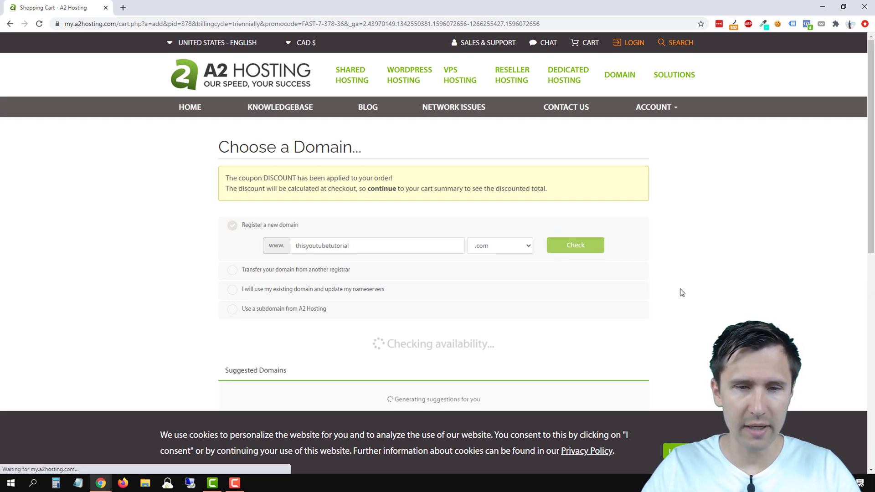
scroll(680, 291, down, 1)
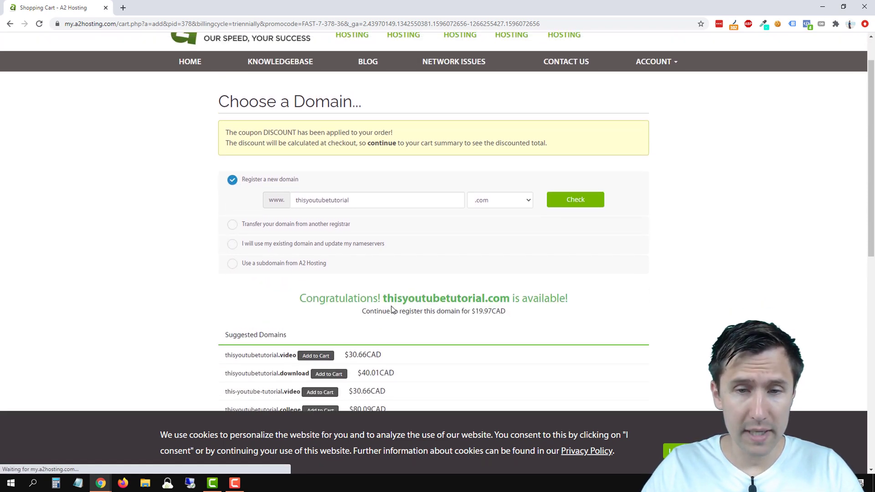
drag(386, 299, 510, 298)
drag(461, 313, 488, 313)
click(467, 312)
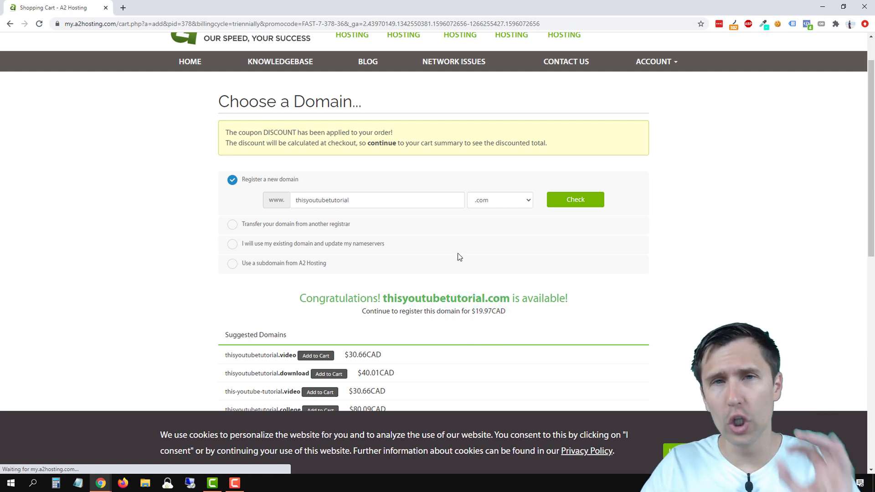
scroll(445, 255, down, 3)
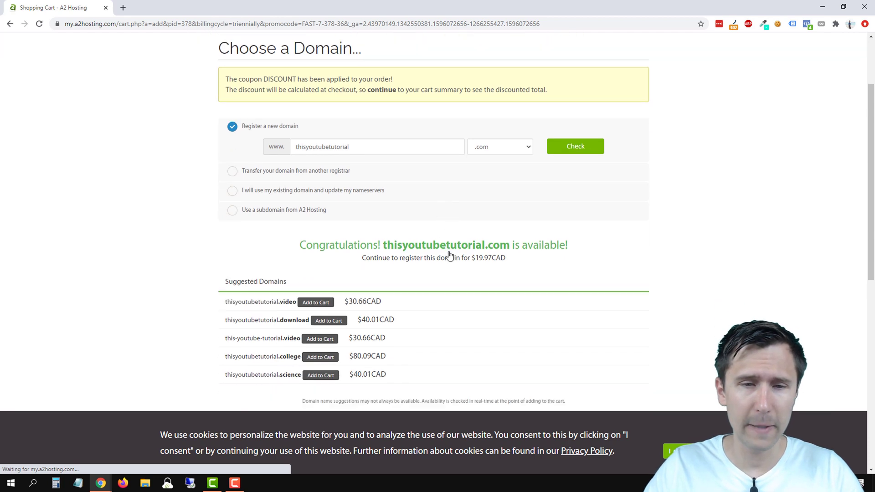
click(424, 342)
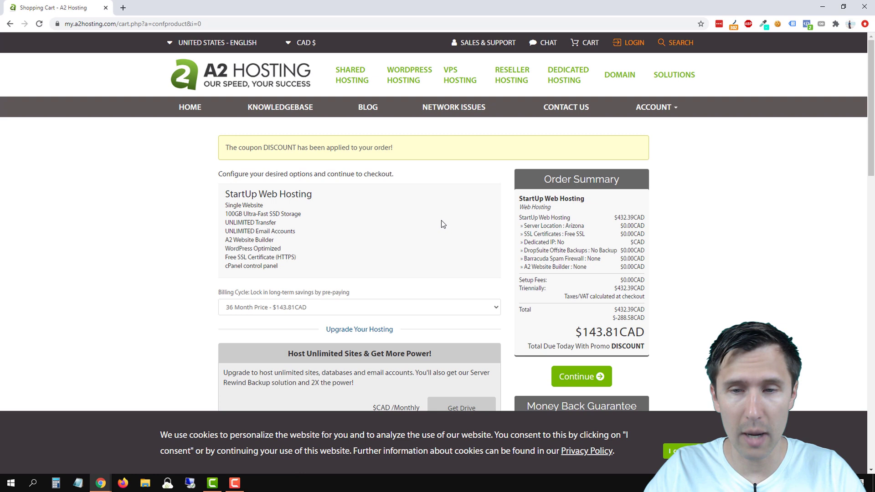
Switch the billing cycle from 36 months to 1 Month, lowering the total to $14.68CAD.
drag(576, 332, 643, 333)
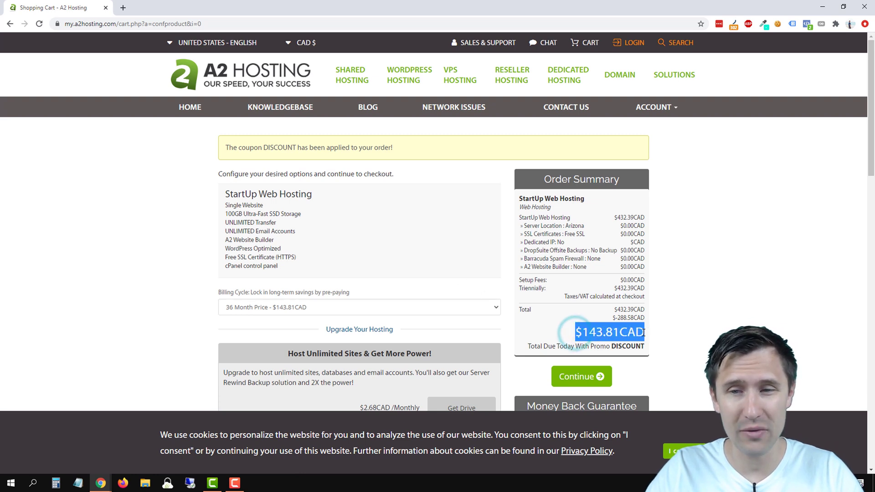
click(625, 333)
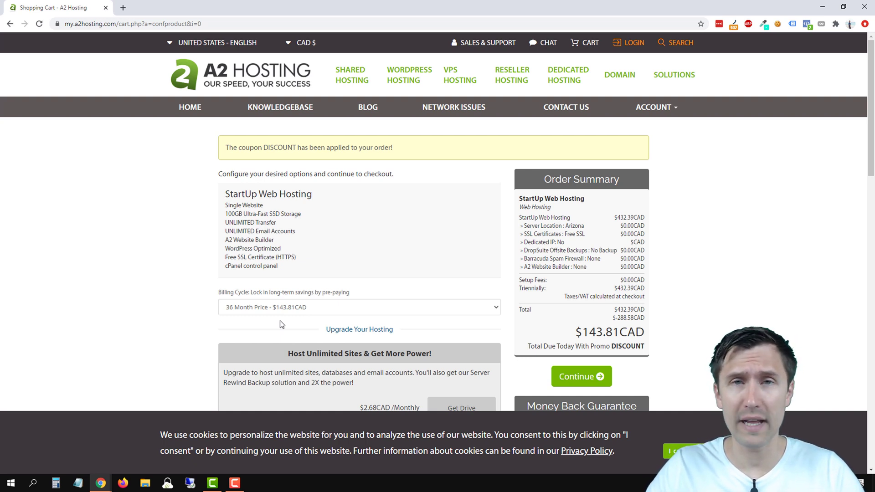
click(282, 308)
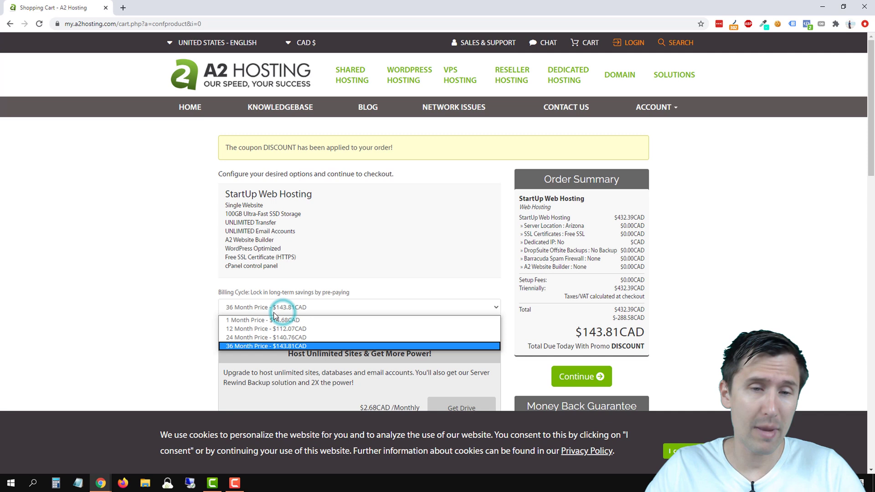
click(262, 320)
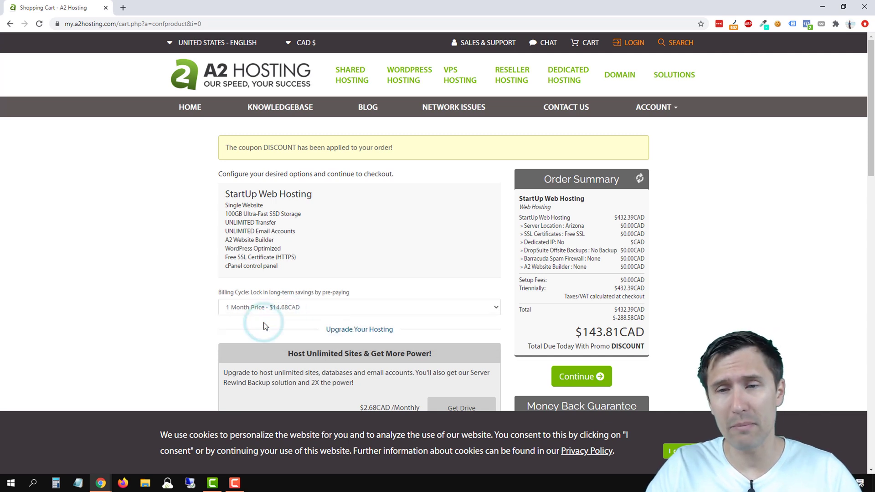
drag(621, 217, 631, 218)
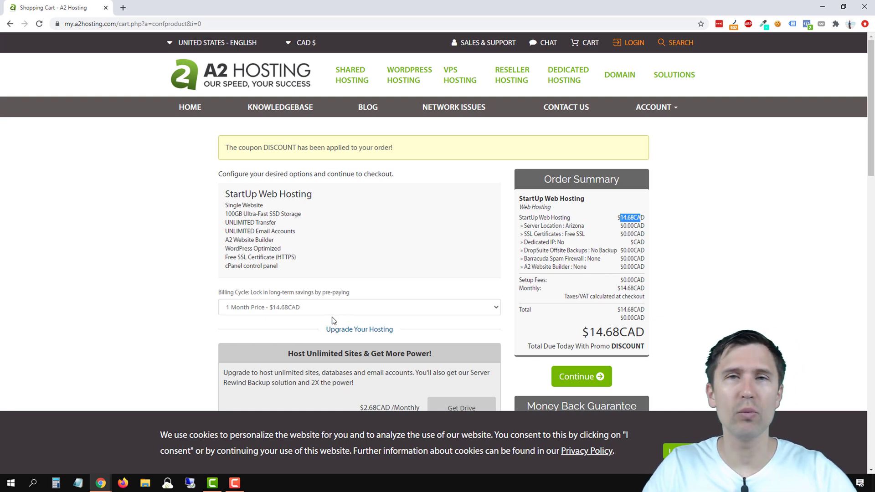
click(323, 306)
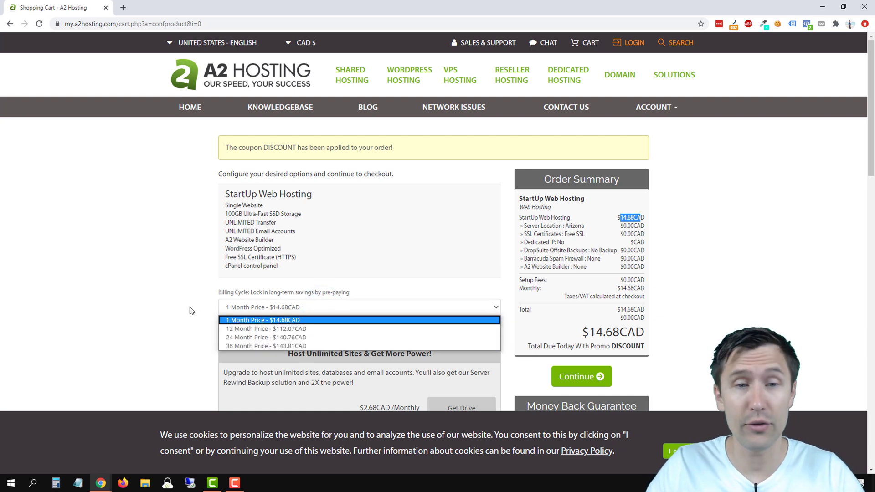
click(164, 292)
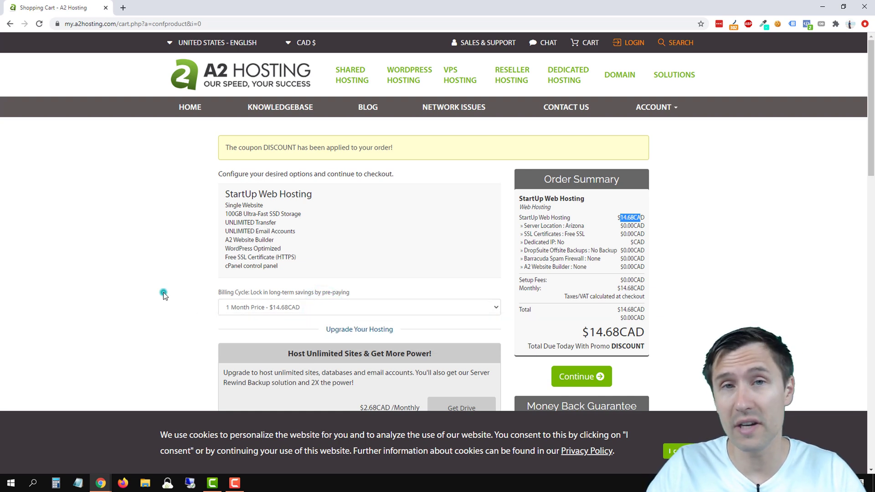
click(292, 307)
click(100, 326)
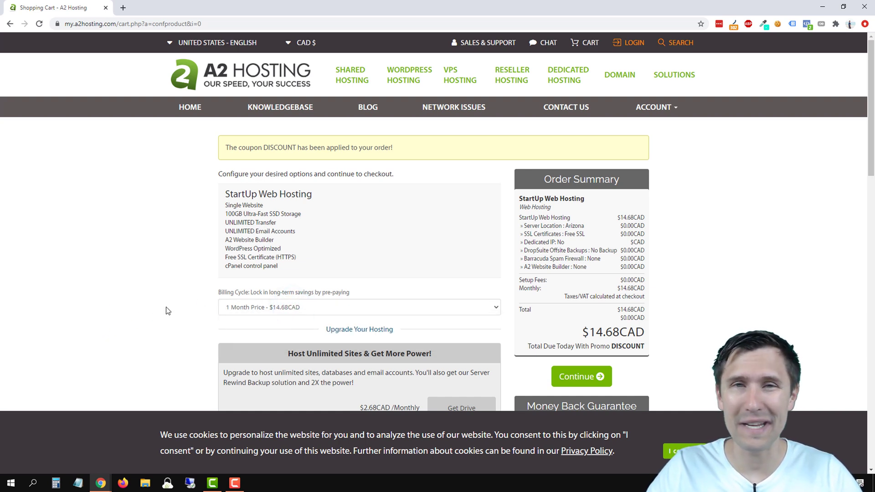
Review the Free SSL option and the WordPress auto-install notice further down the cart.
scroll(166, 306, down, 2)
scroll(172, 289, down, 2)
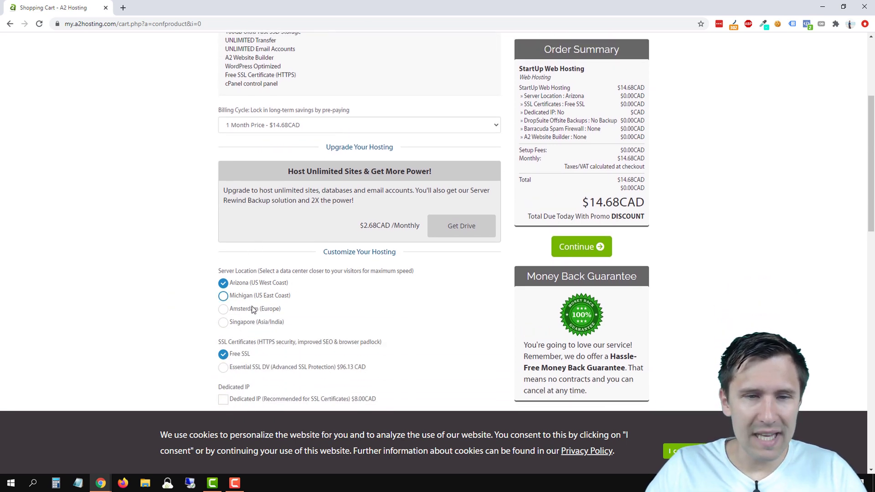
scroll(185, 287, down, 1)
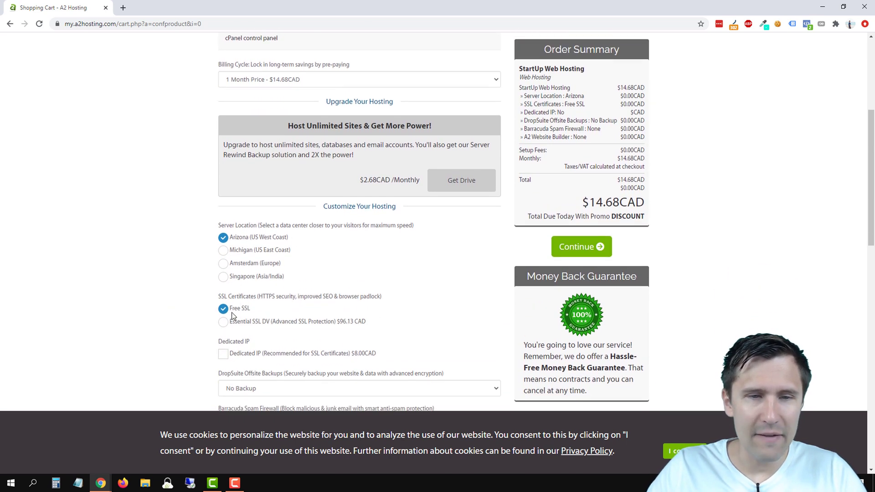
drag(232, 312, 250, 312)
click(249, 311)
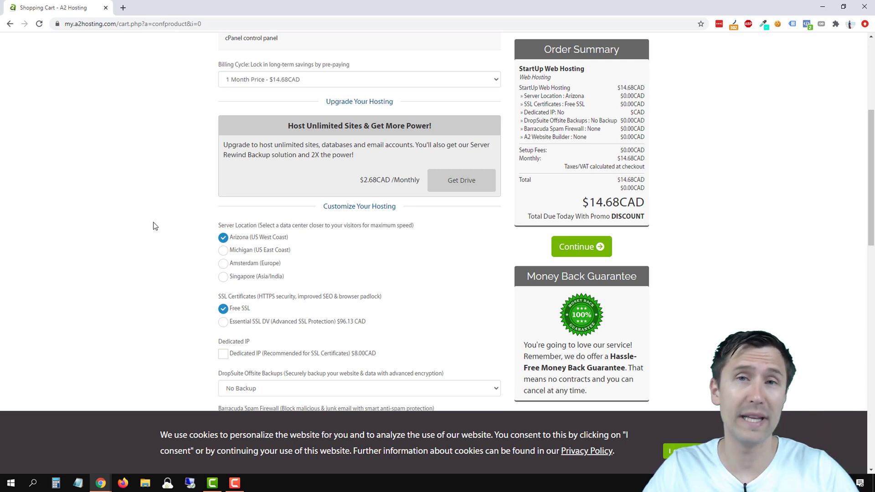
scroll(173, 237, down, 2)
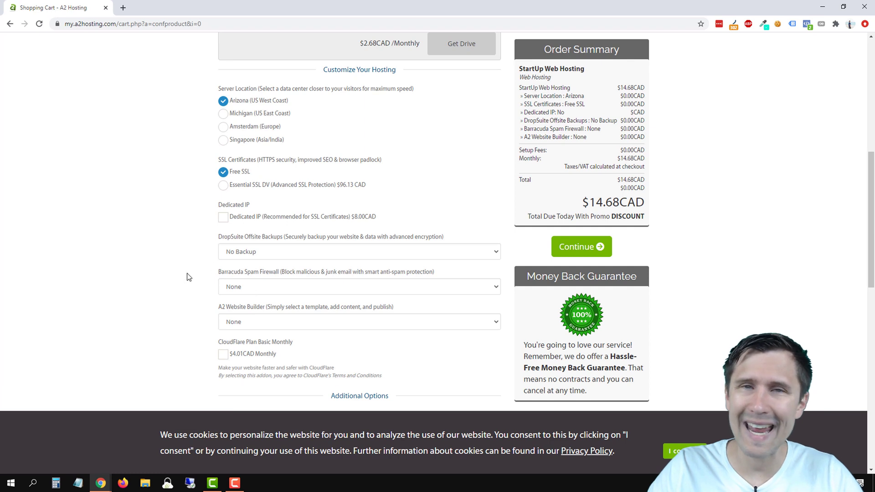
scroll(173, 308, down, 3)
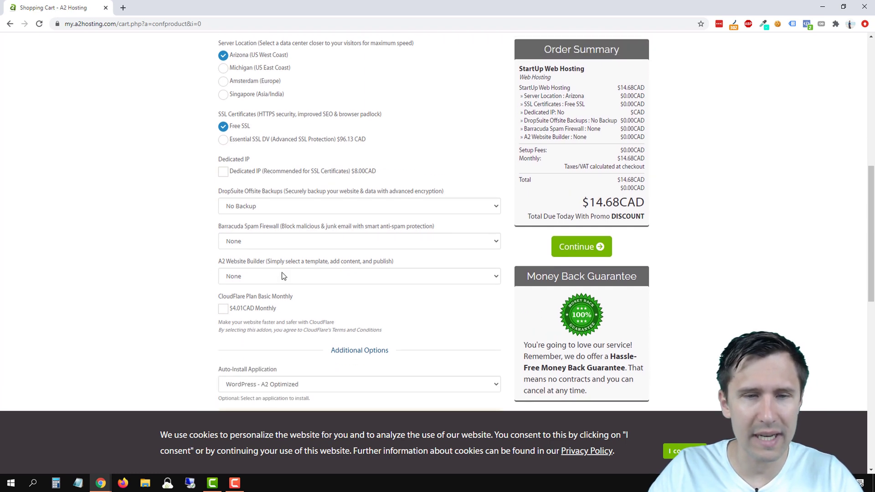
scroll(280, 304, down, 1)
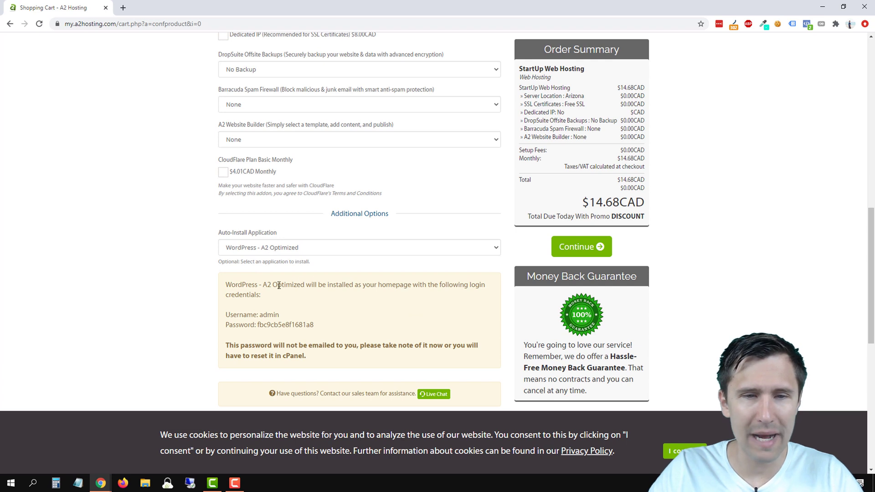
drag(326, 285, 269, 285)
click(268, 284)
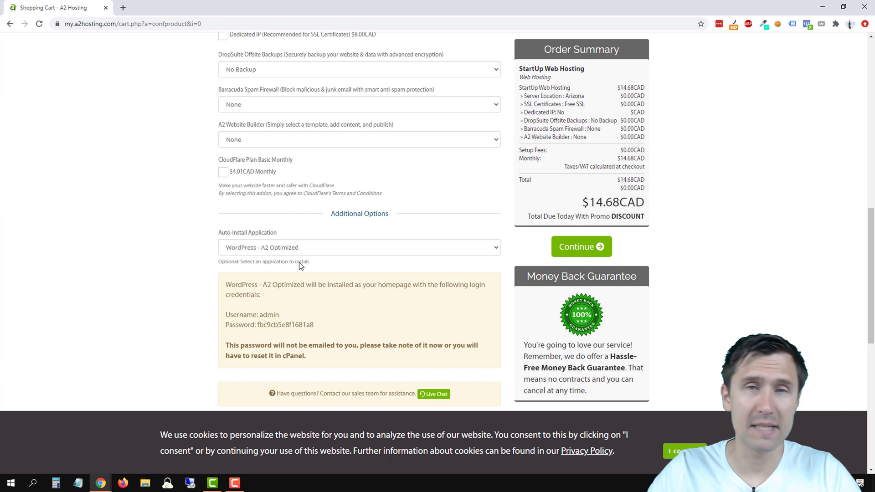
Keep WordPress - A2 Optimized as the auto-install app and select its username and password lines.
click(286, 245)
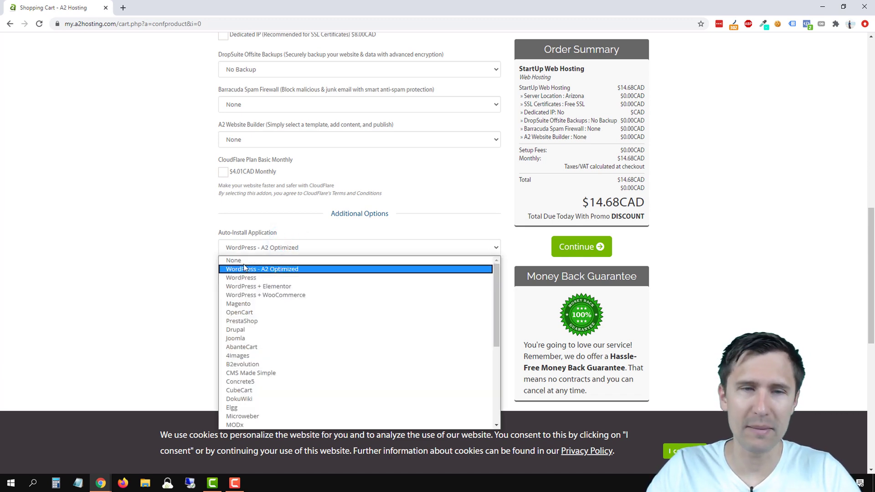
click(278, 269)
scroll(288, 296, up, 3)
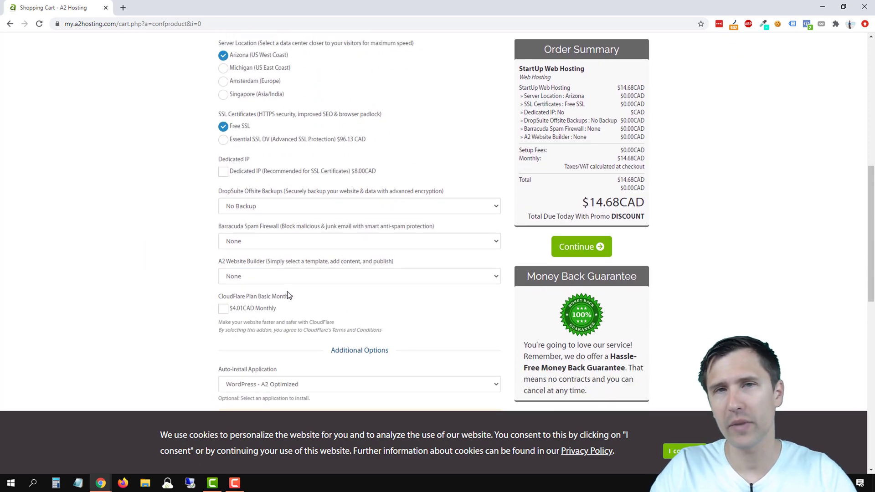
scroll(287, 296, up, 10)
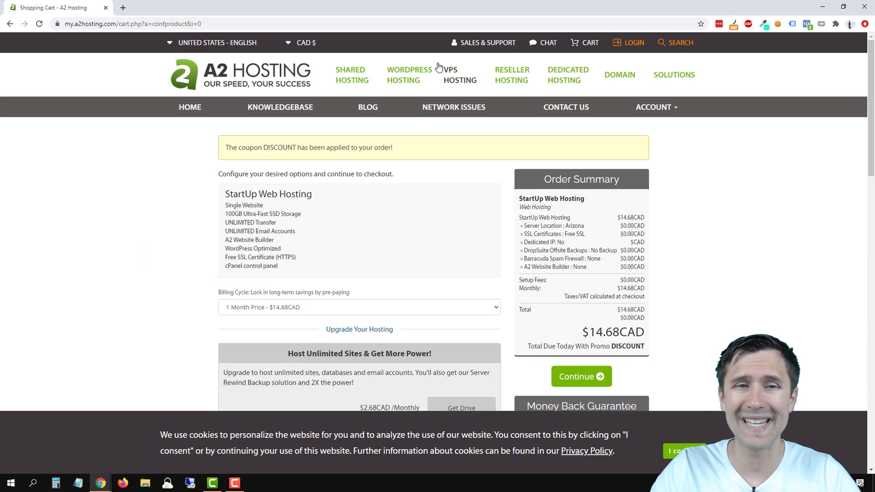
scroll(146, 246, down, 8)
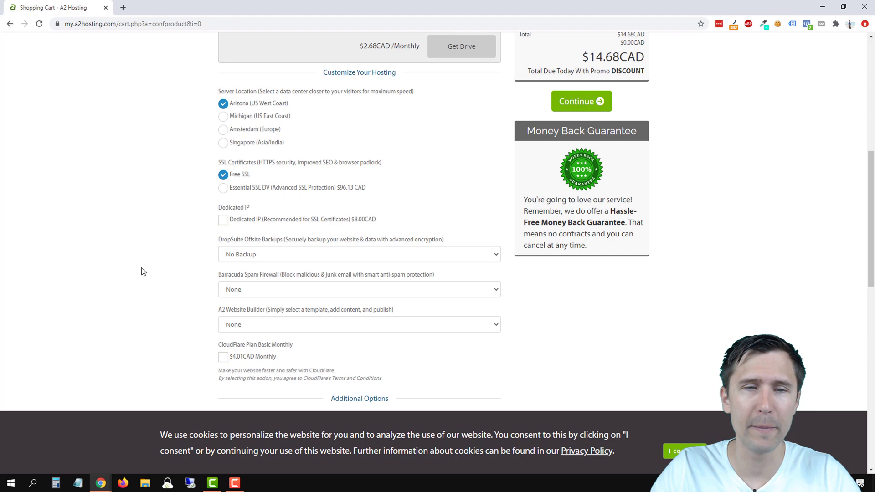
scroll(141, 274, down, 4)
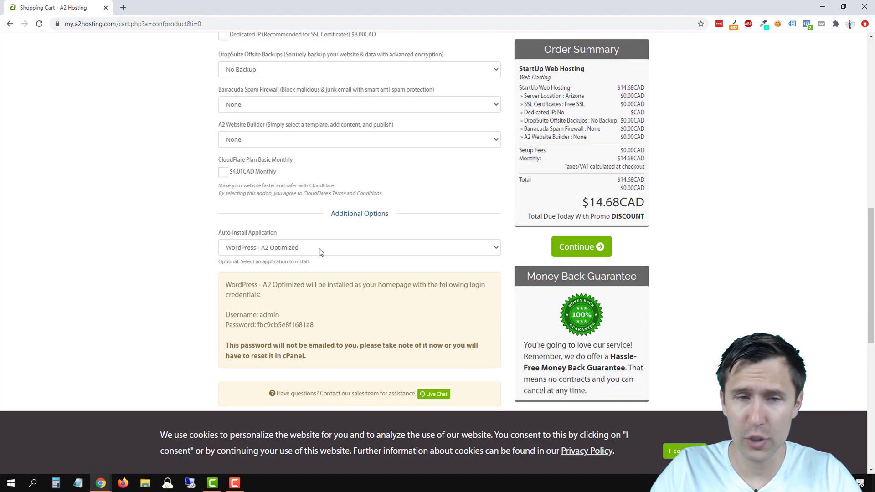
scroll(250, 305, down, 2)
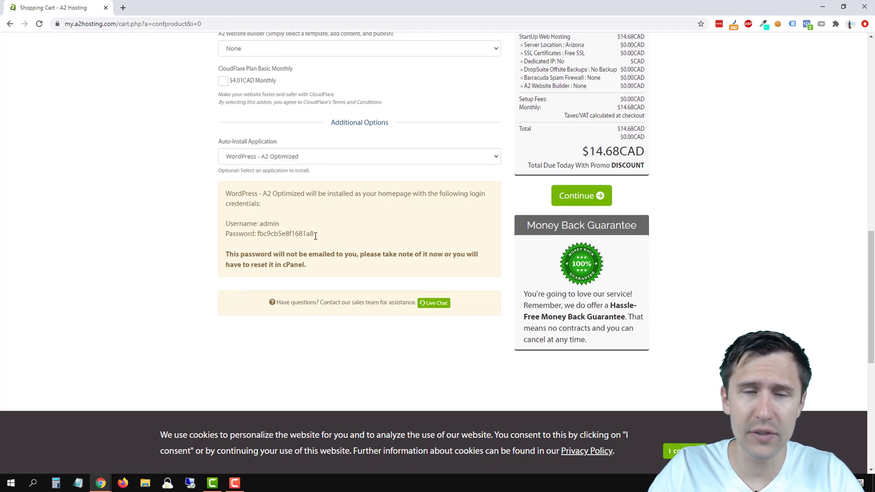
drag(315, 235, 226, 227)
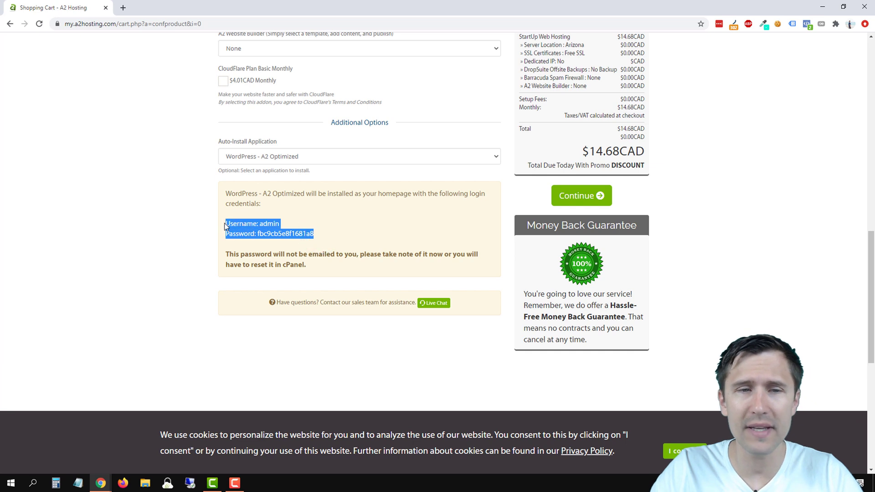
Copy the WordPress credentials into Notepad under a 'Wordpress credentials:' heading.
right_click(249, 226)
click(271, 232)
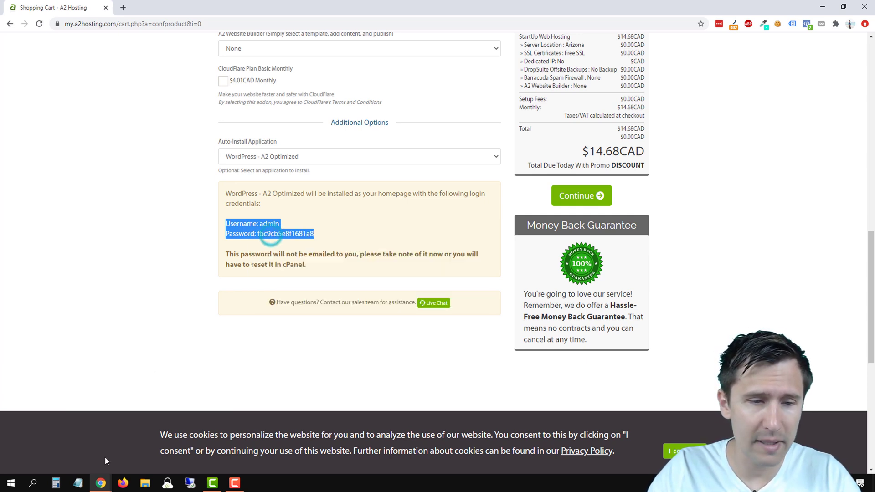
click(78, 482)
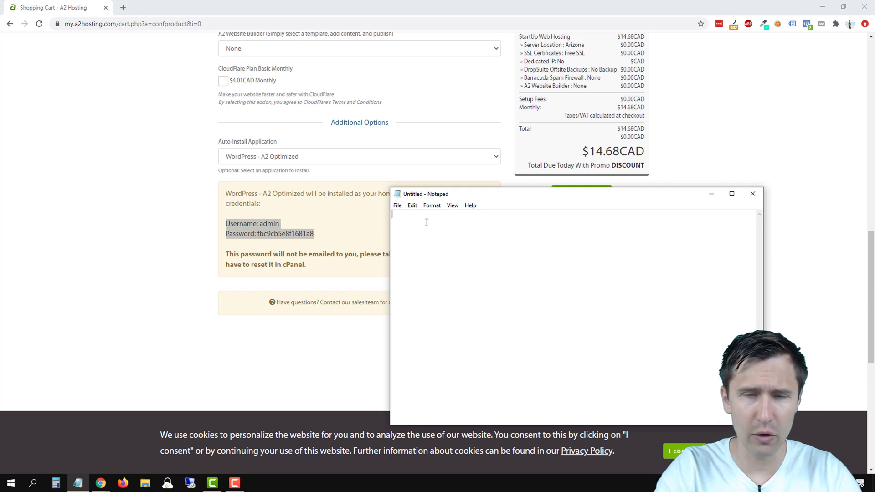
text(Wrod)
key(BackSpace)
key(BackSpace)
key(BackSpace)
text(or)
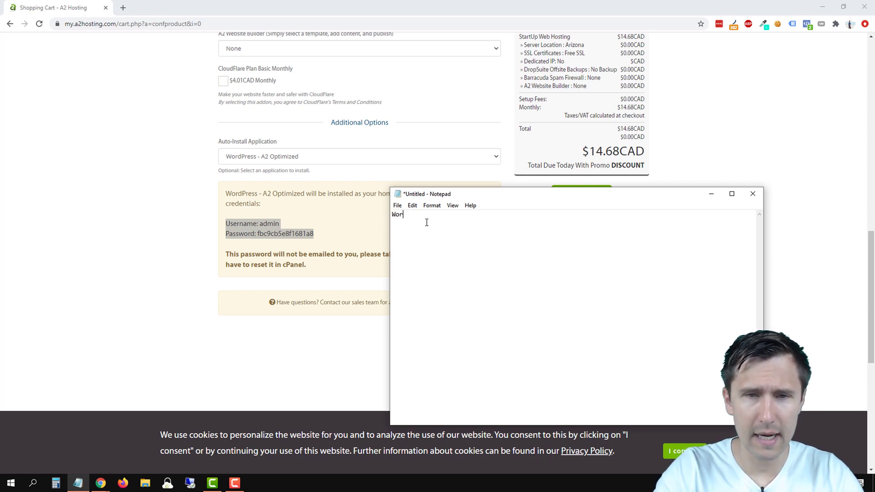
text(dpress credentials:)
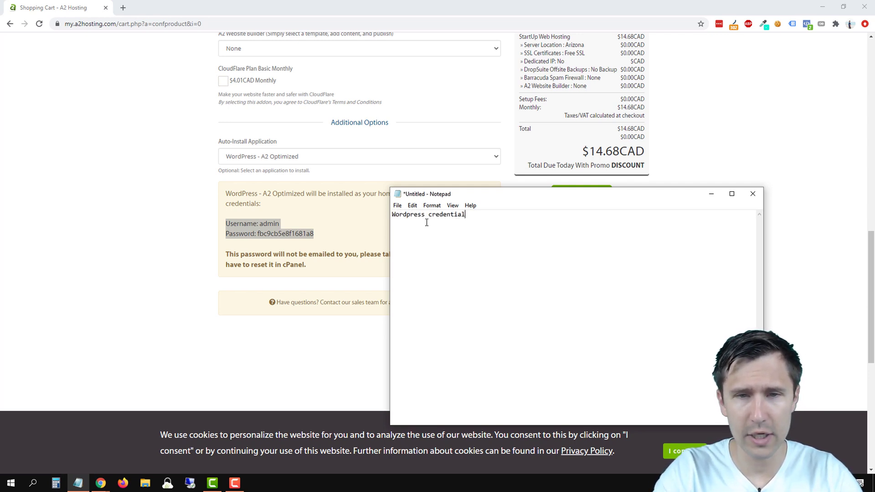
key(Return)
key(Return)
key(ctrl+v)
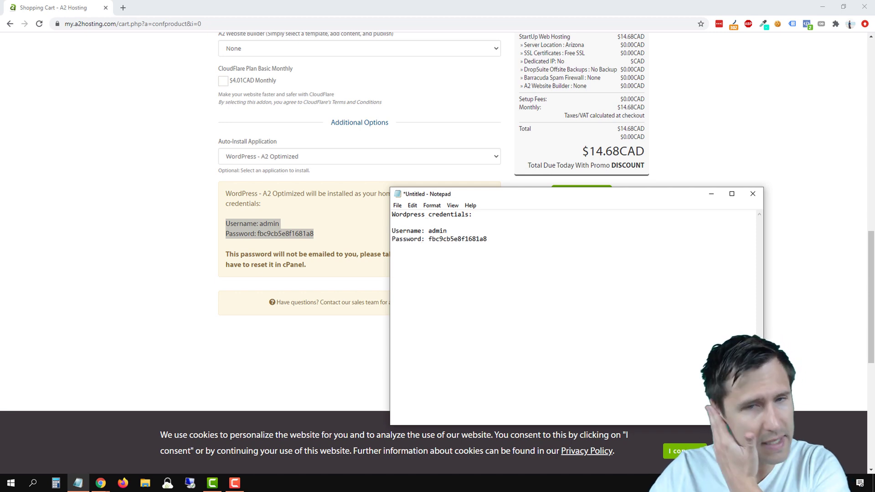
click(173, 270)
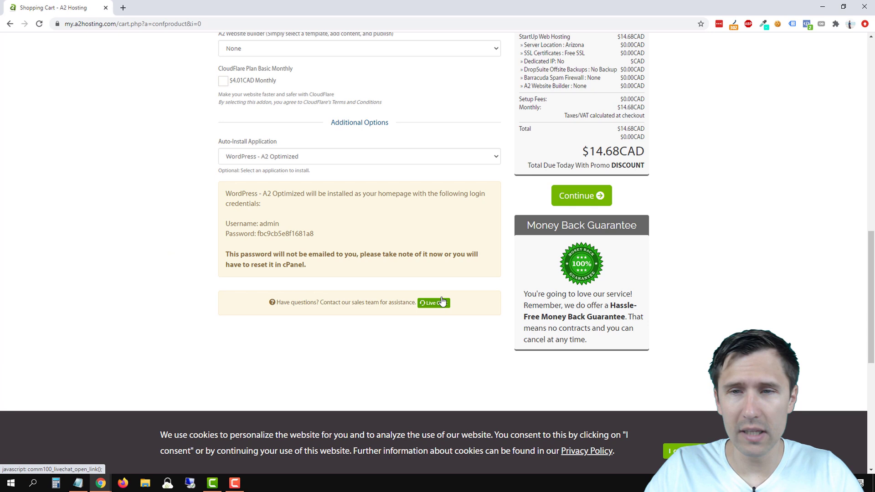
Continue from the hosting options to Domains Configuration for thisyoutubetutorial.com.
click(570, 197)
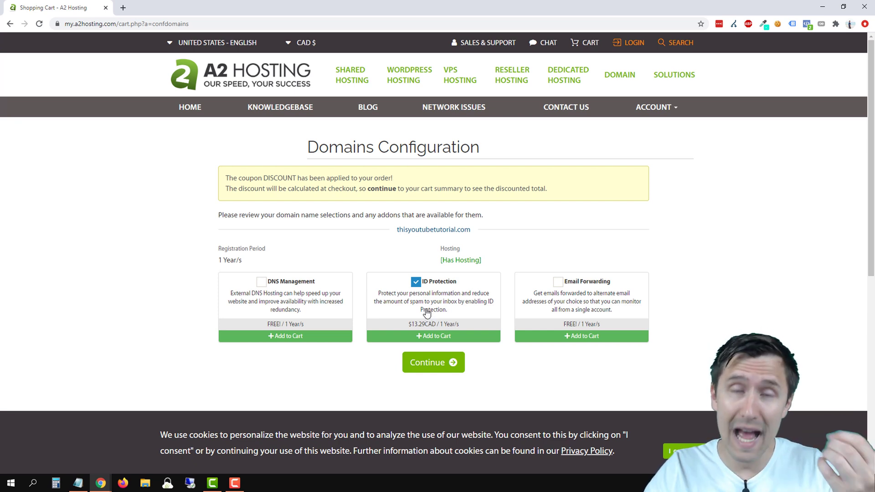
Move to Review & Checkout and verify the $33.26CAD domain and $14.68CAD monthly hosting prices.
click(432, 373)
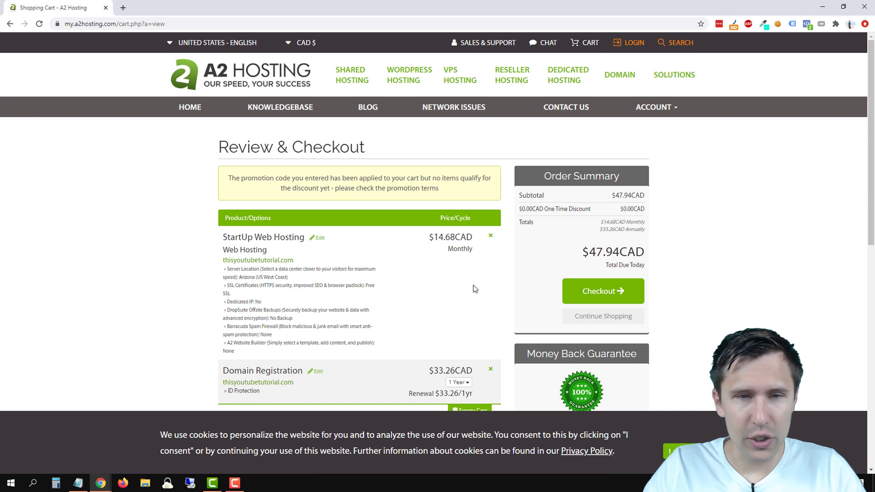
scroll(472, 289, down, 1)
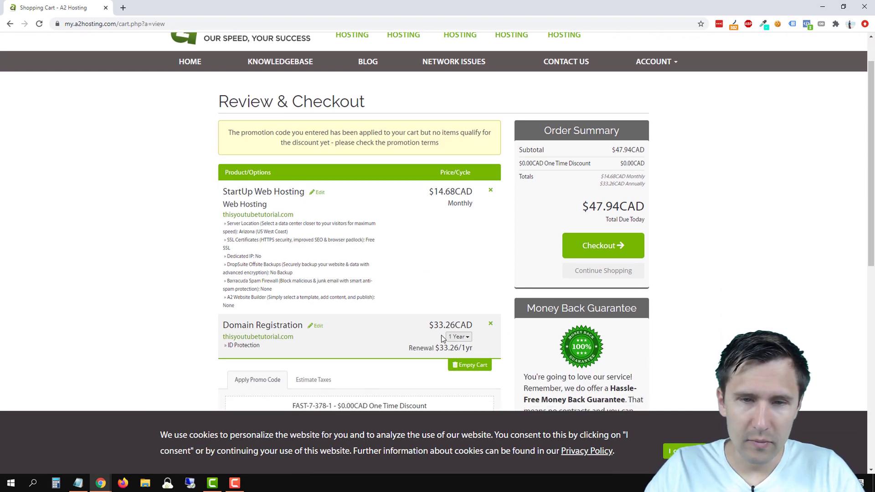
click(433, 325)
drag(445, 322, 471, 322)
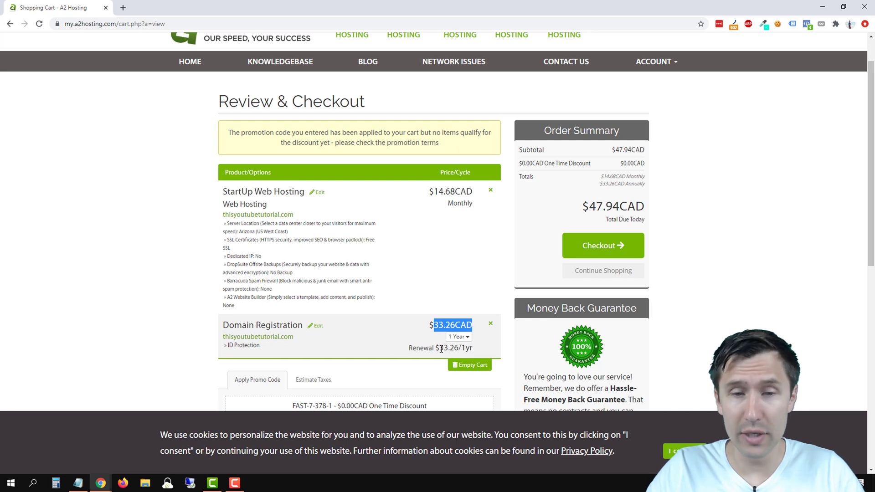
drag(436, 350, 472, 349)
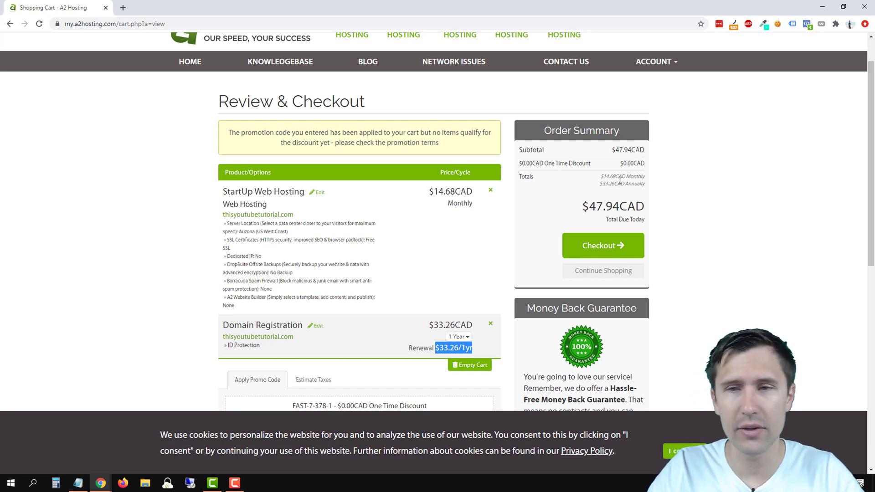
click(614, 150)
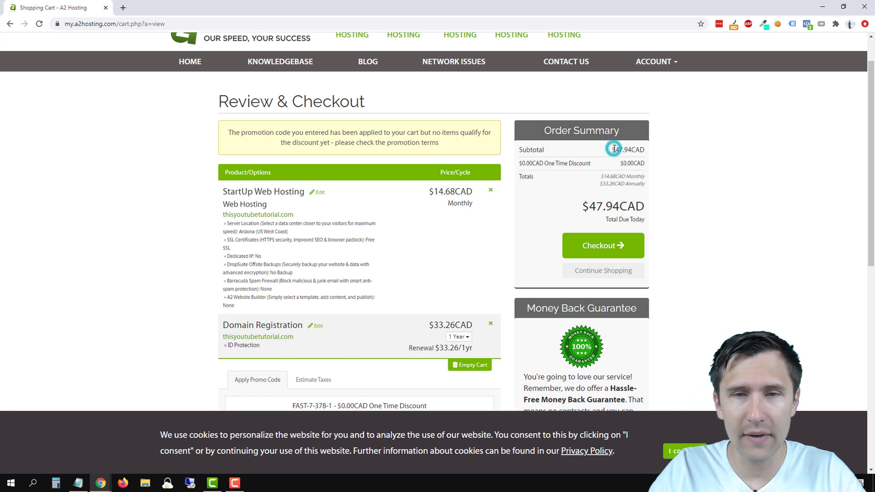
drag(429, 192, 469, 197)
scroll(461, 217, down, 3)
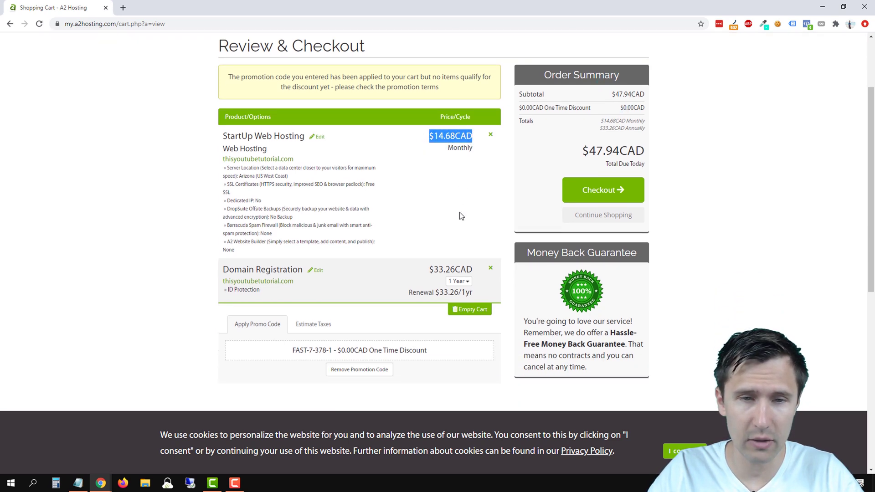
scroll(410, 310, up, 2)
scroll(412, 310, up, 1)
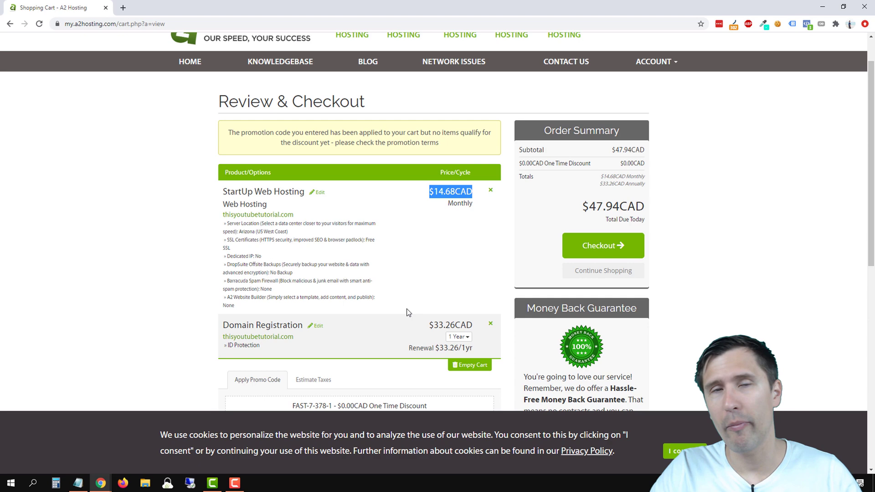
Proceed to Checkout and look over the personal details, billing, security and payment sections.
click(576, 246)
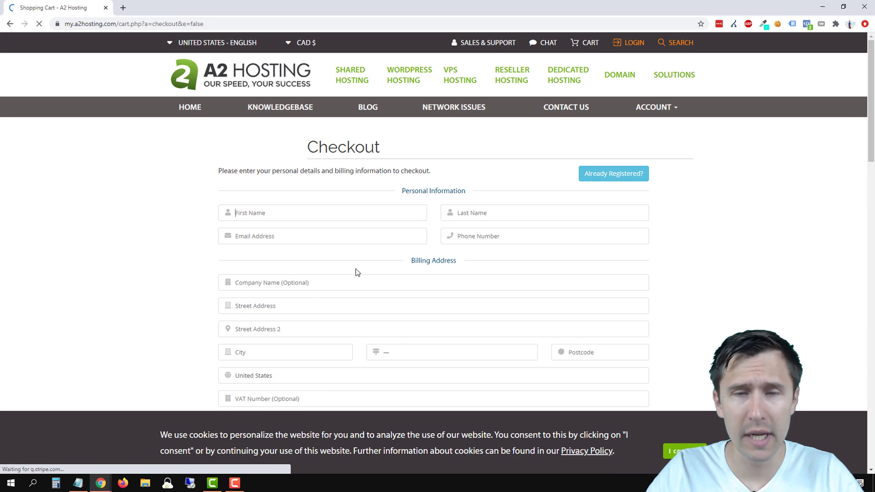
scroll(321, 270, down, 7)
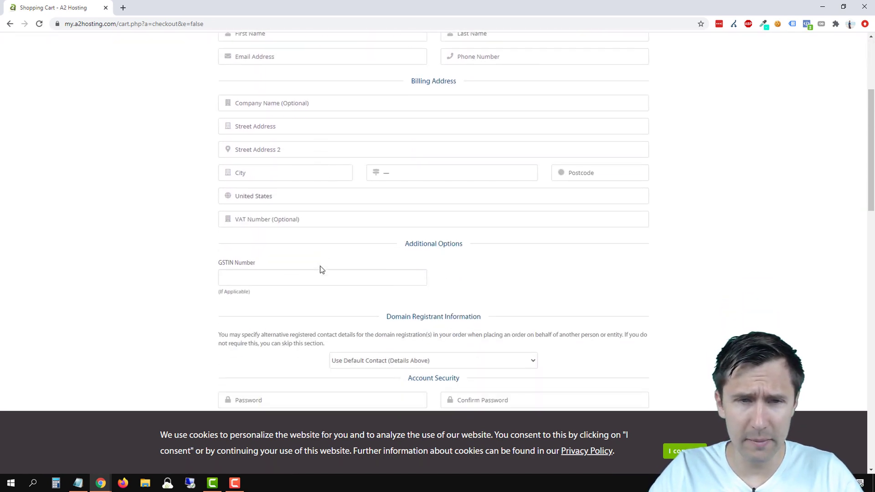
scroll(393, 212, down, 9)
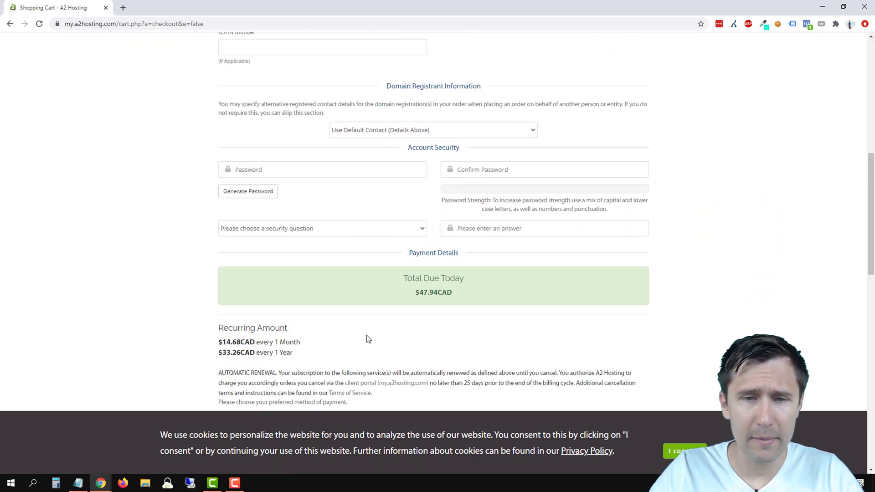
scroll(372, 313, down, 1)
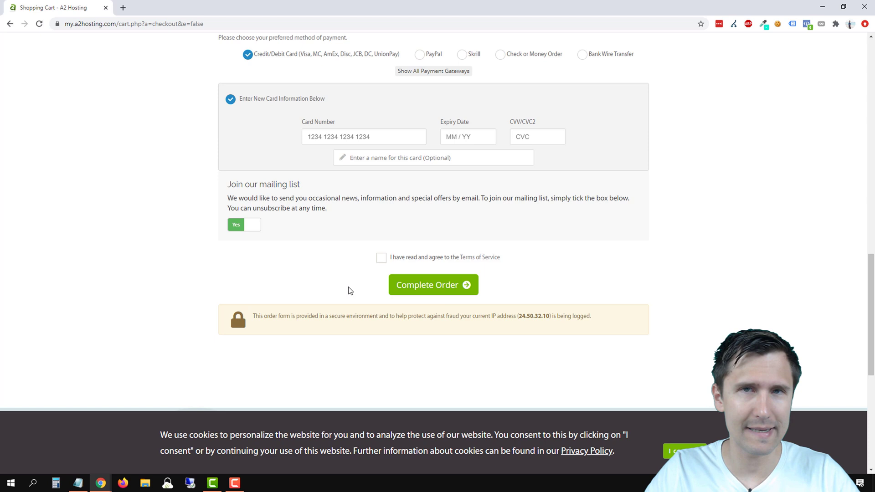
scroll(348, 288, up, 12)
scroll(342, 289, up, 5)
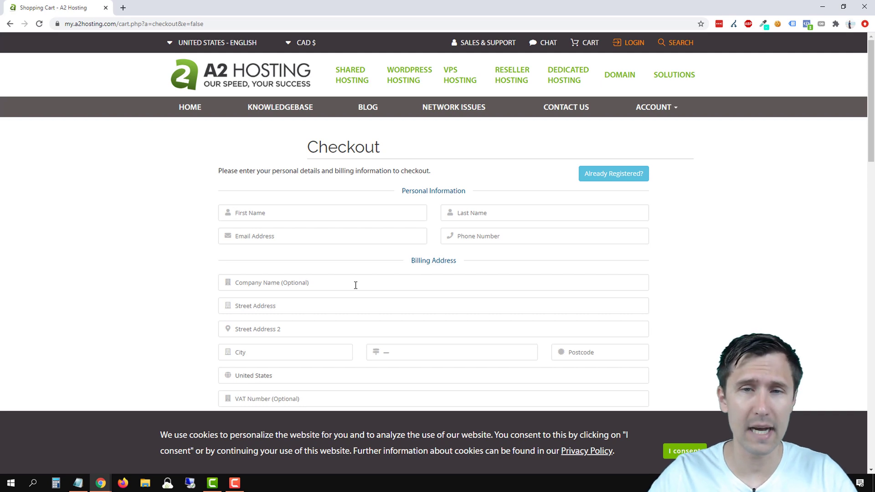
scroll(356, 285, down, 12)
scroll(452, 306, down, 3)
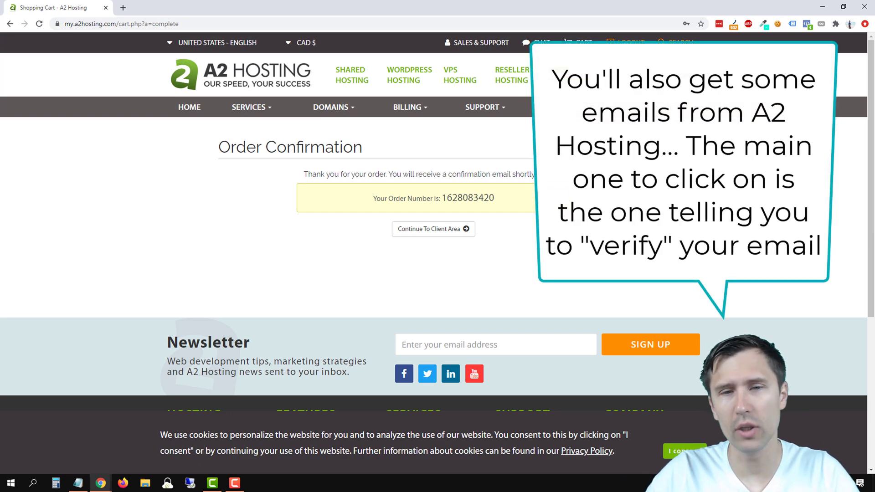
Go to the client area and find the thisyoutubetutorial.com StartUp Web Hosting service.
click(430, 233)
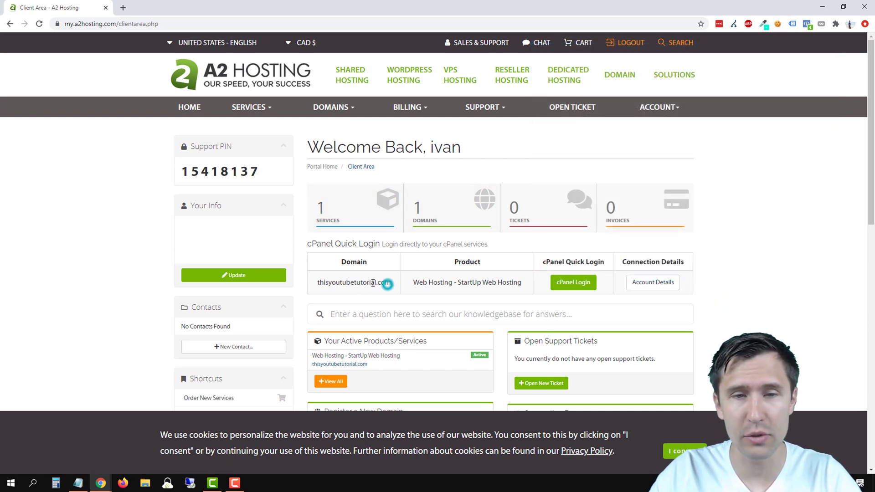
drag(386, 282, 324, 279)
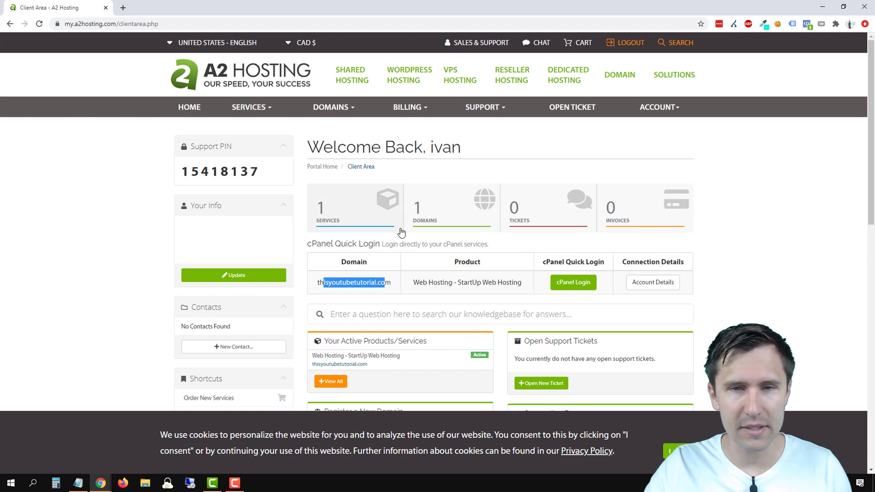
Try the thisyoutubetutorial.com site (still unreachable), then open the StartUp Web Hosting plan's details.
click(360, 221)
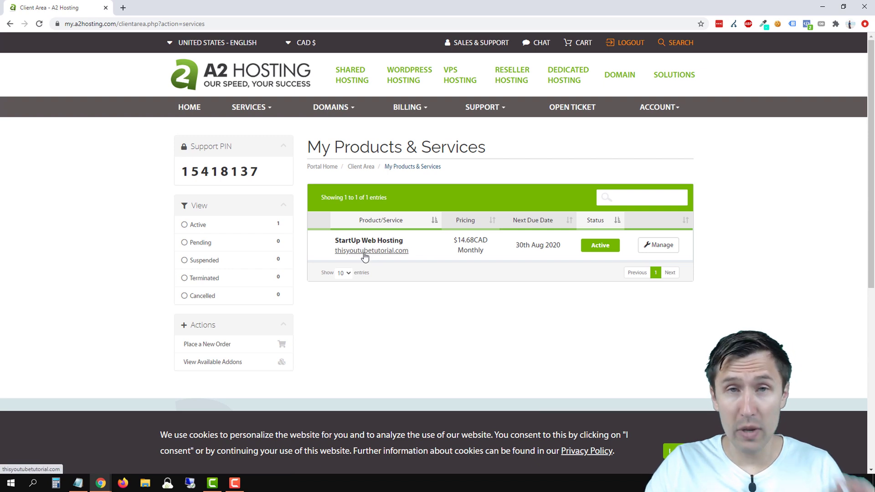
click(365, 256)
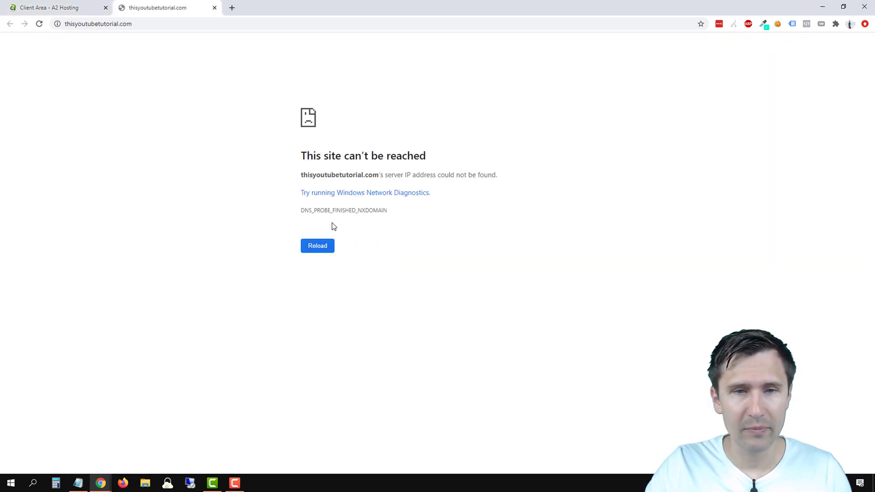
click(309, 246)
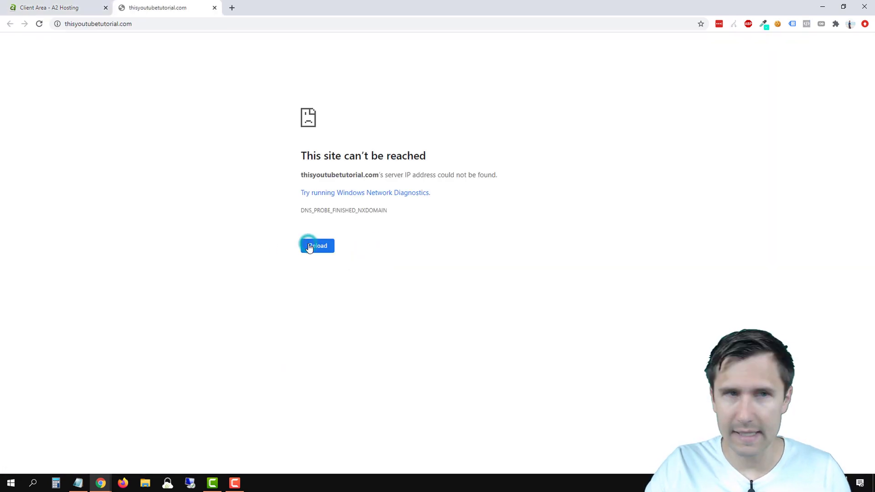
click(214, 8)
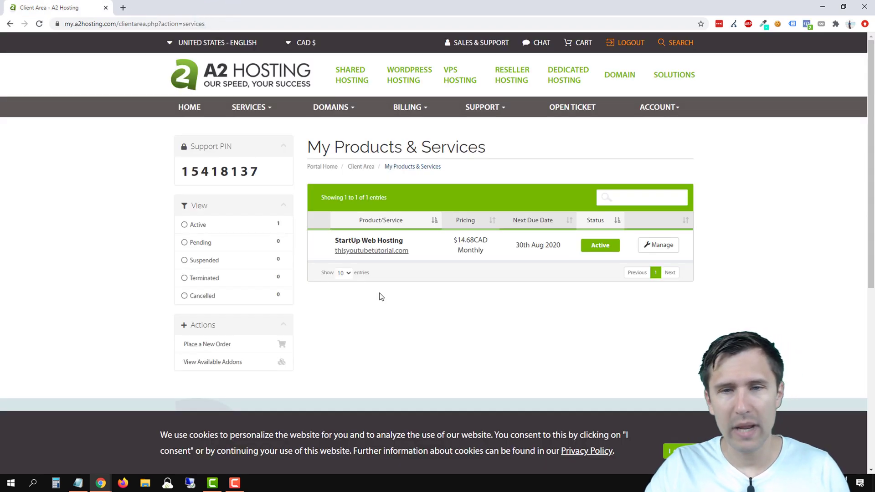
click(656, 245)
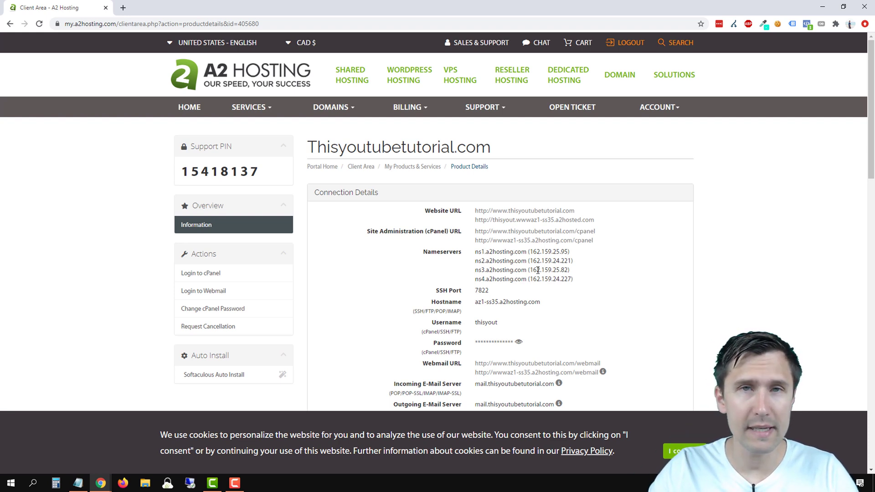
Open the Website URL in a new tab to view the live 'My Blog' with Hello world!
scroll(367, 262, down, 1)
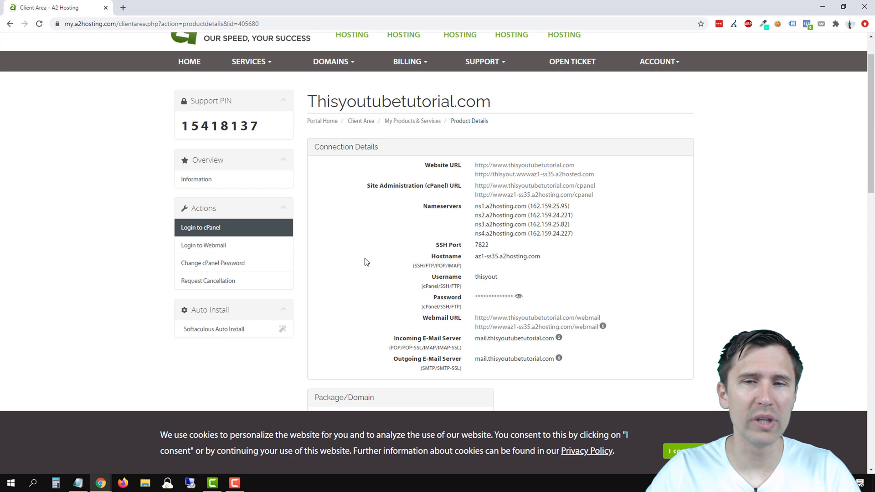
click(485, 166)
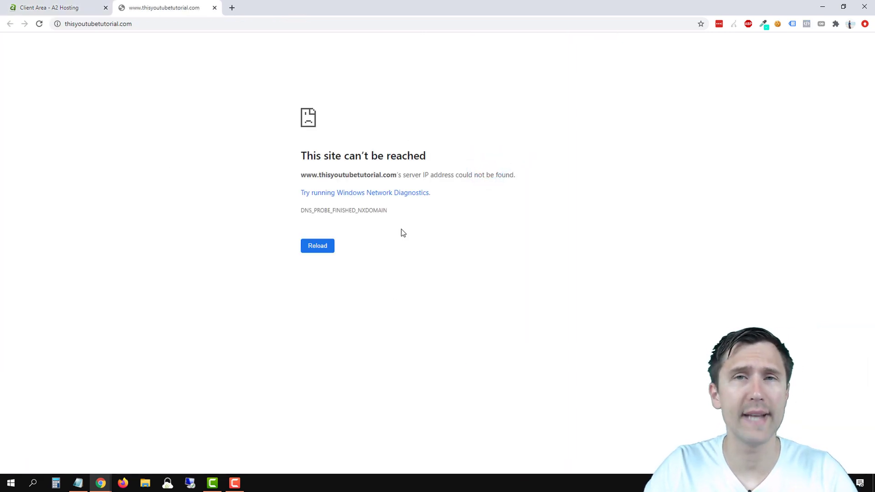
click(215, 8)
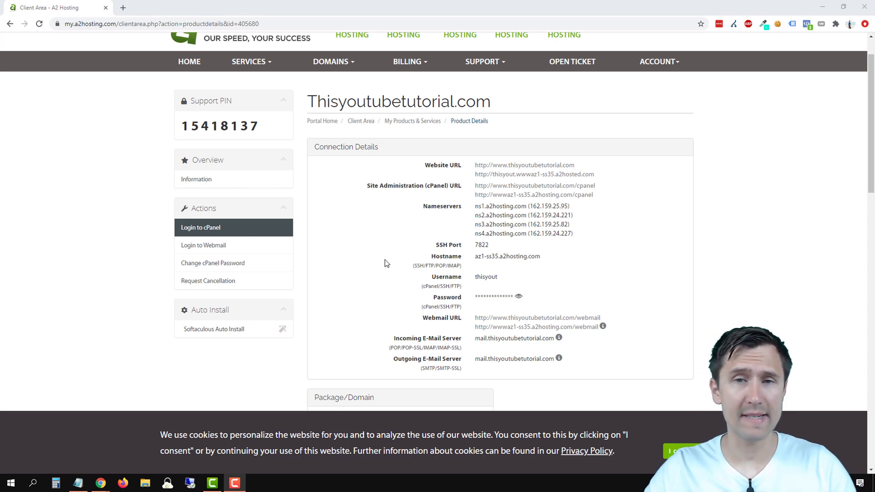
click(479, 166)
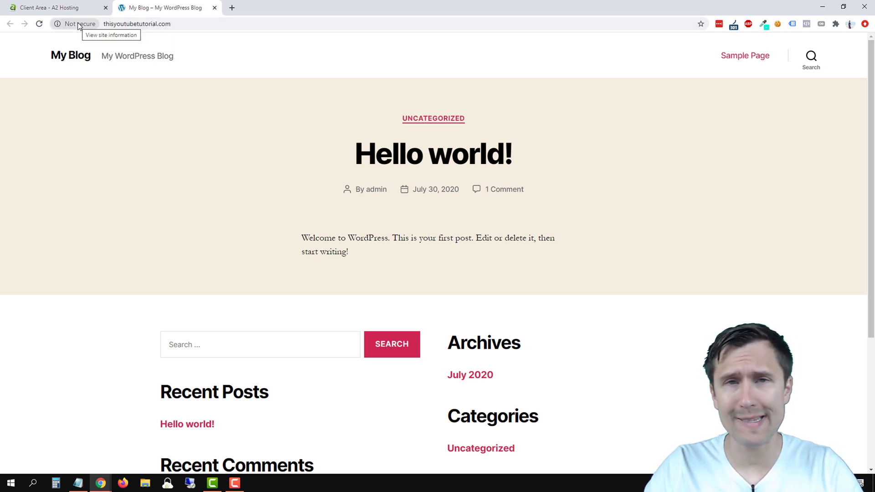
Log in to cPanel and open SSL/TLS Status by searching 'ssl'.
click(215, 8)
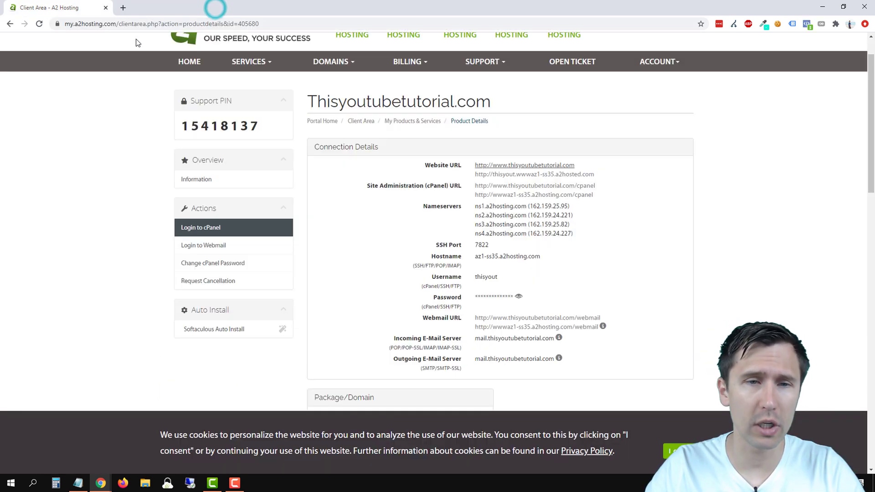
click(237, 228)
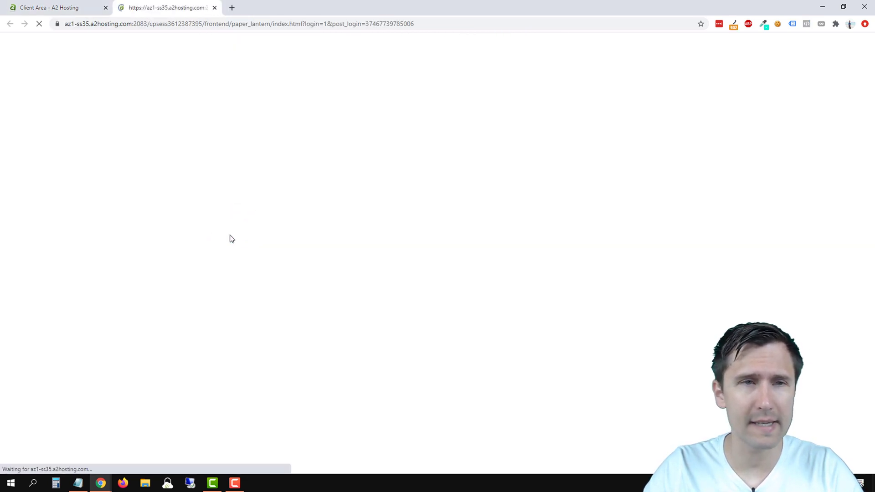
click(122, 72)
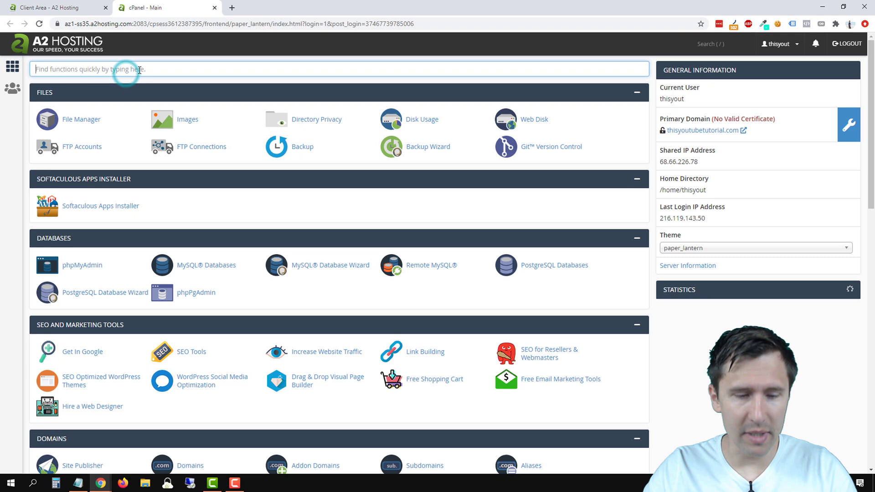
text(s)
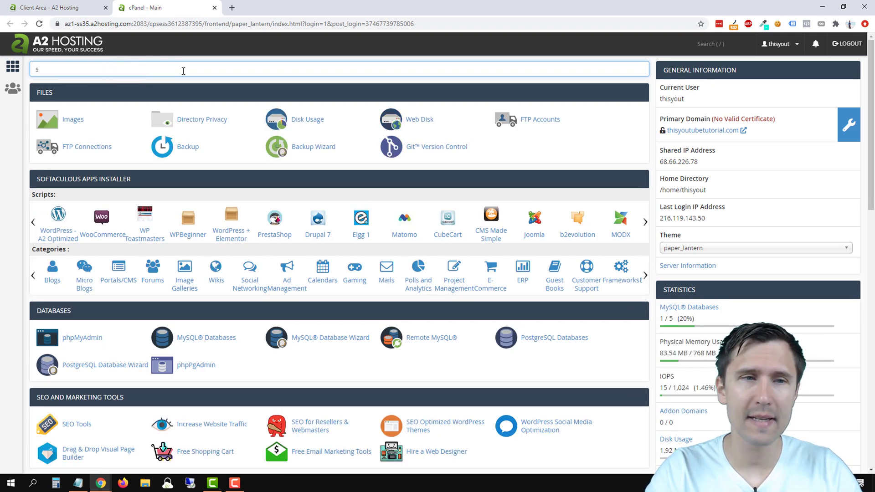
text(sl)
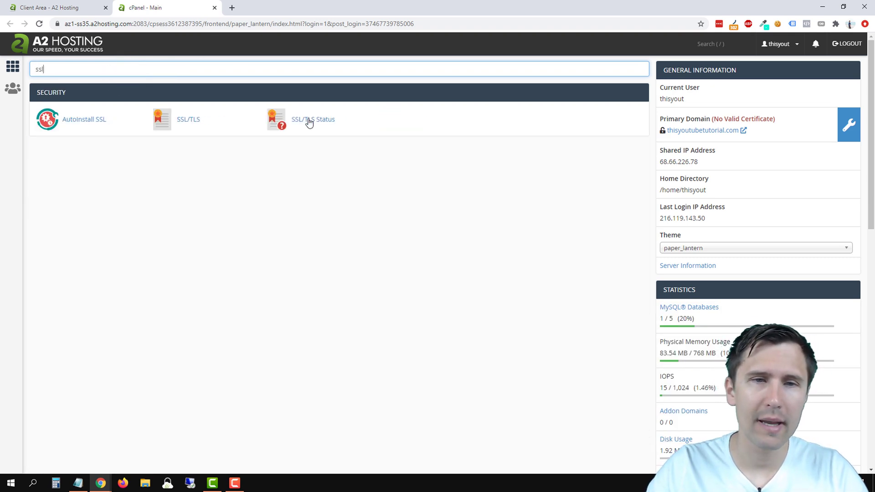
click(310, 121)
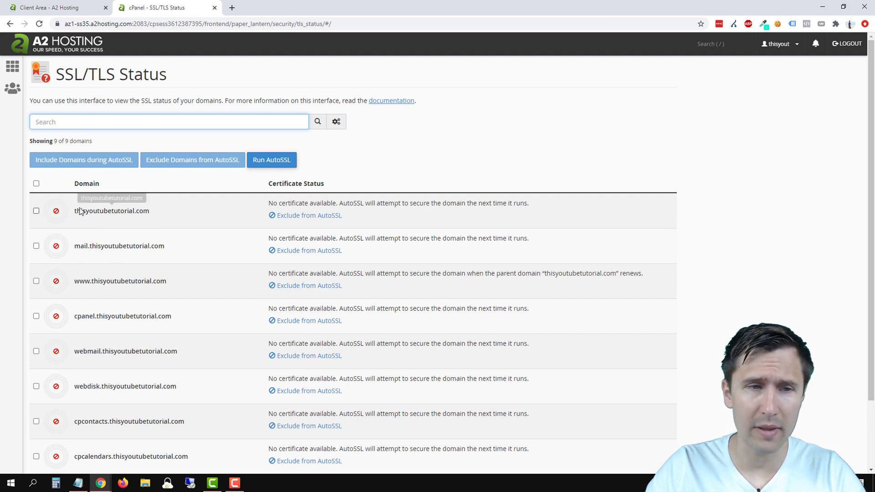
Run AutoSSL to issue Domain Validated certificates for all domains, expiring October 28, 2020.
drag(78, 208, 152, 211)
drag(86, 284, 160, 286)
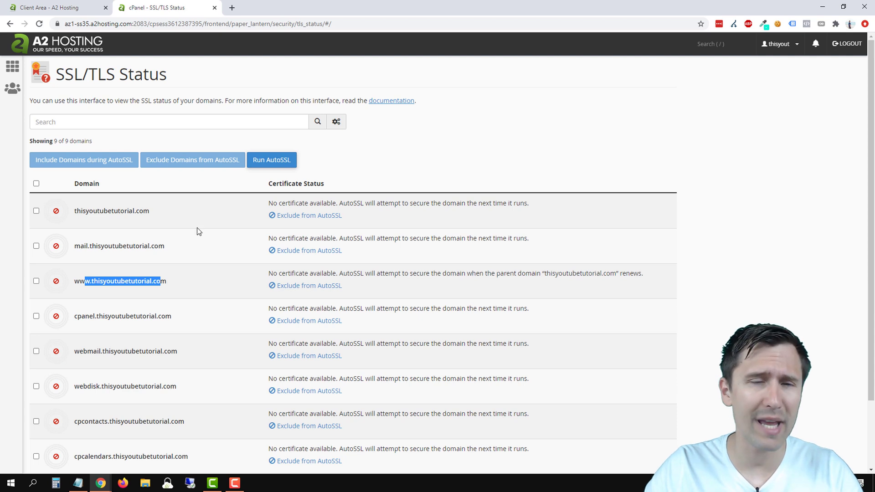
click(295, 163)
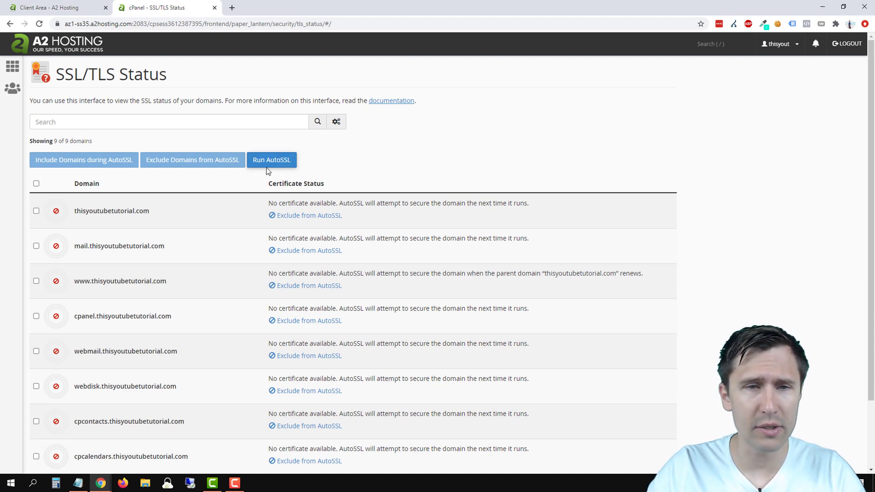
click(268, 164)
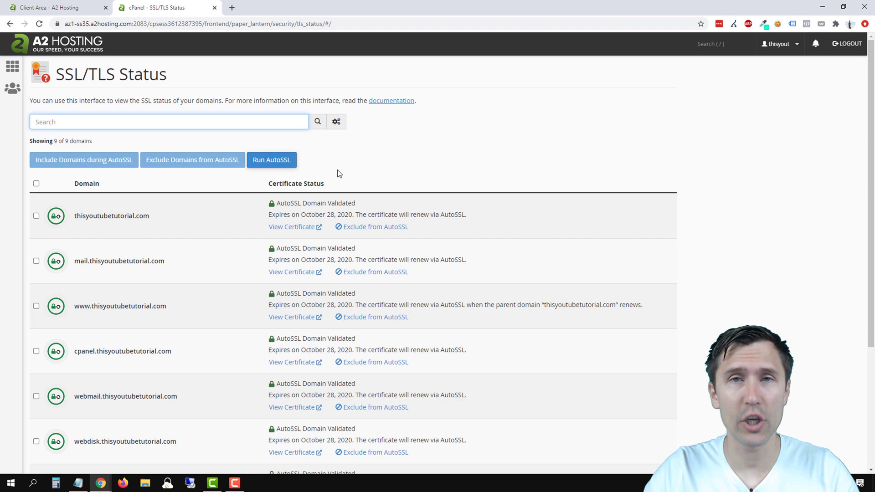
click(67, 5)
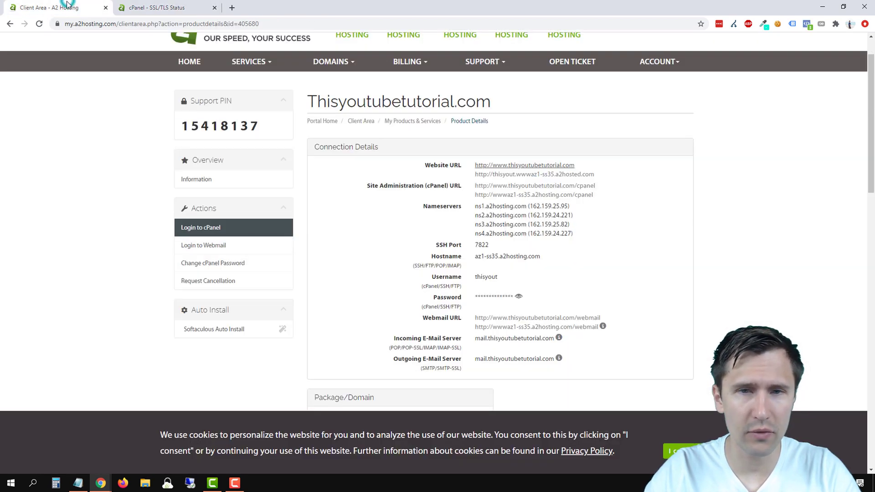
click(499, 165)
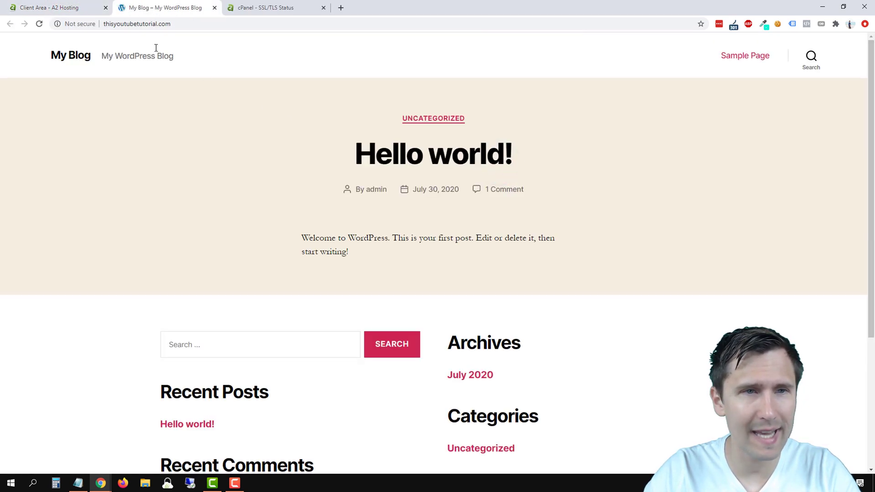
click(111, 25)
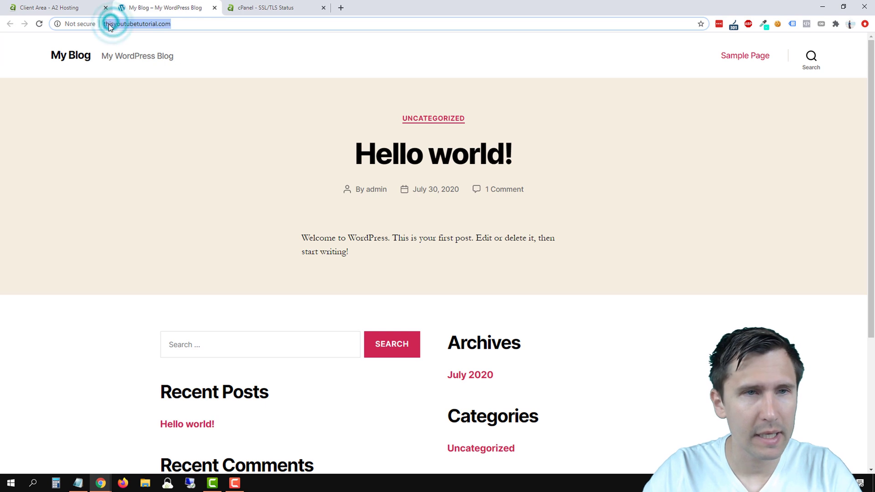
click(103, 23)
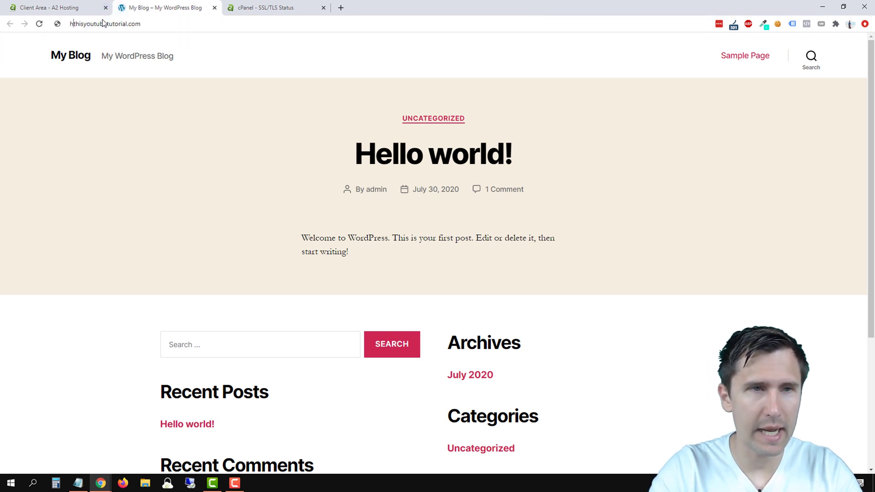
text(ttps:/)
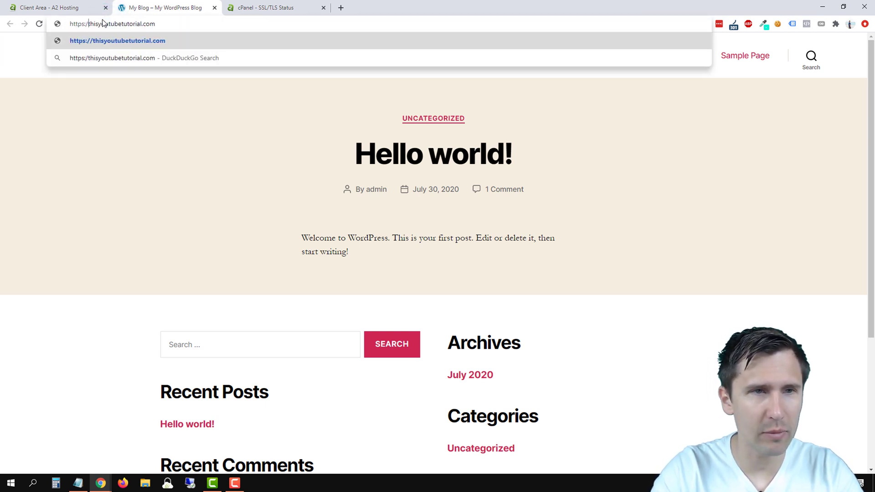
text(/)
key(Return)
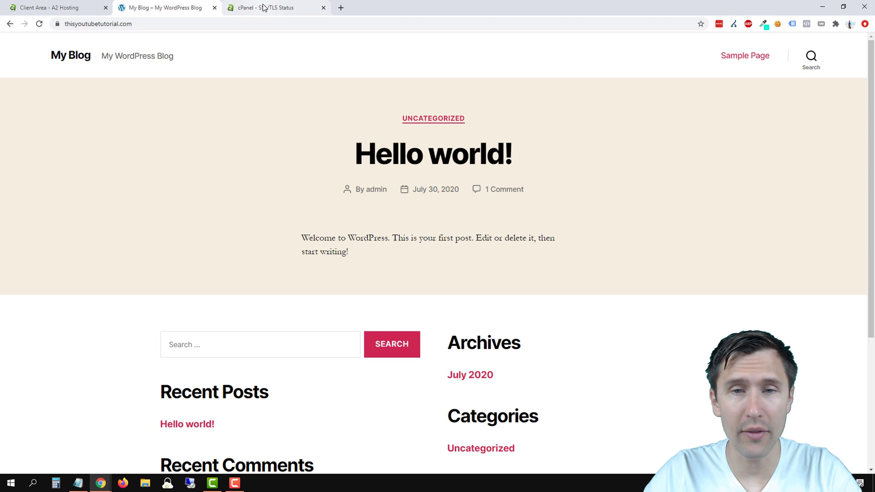
click(214, 7)
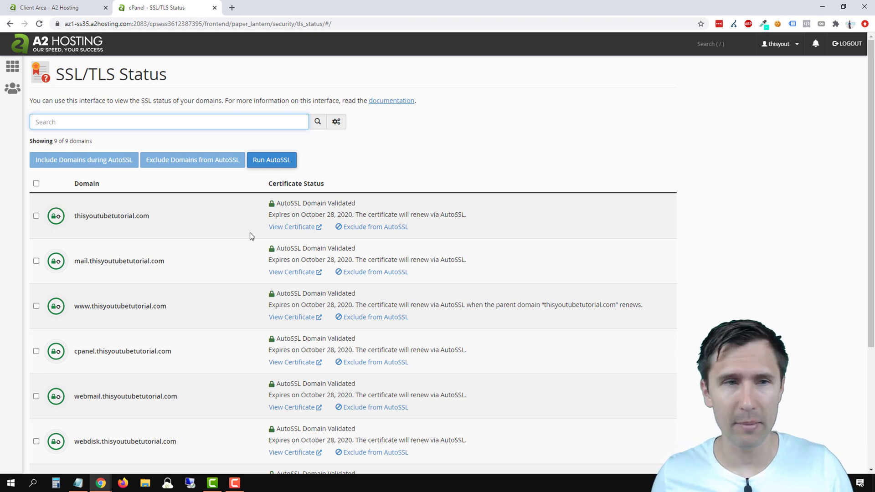
From the cPanel home page, scroll to Software and open WordPress Manager by Softaculous.
click(14, 68)
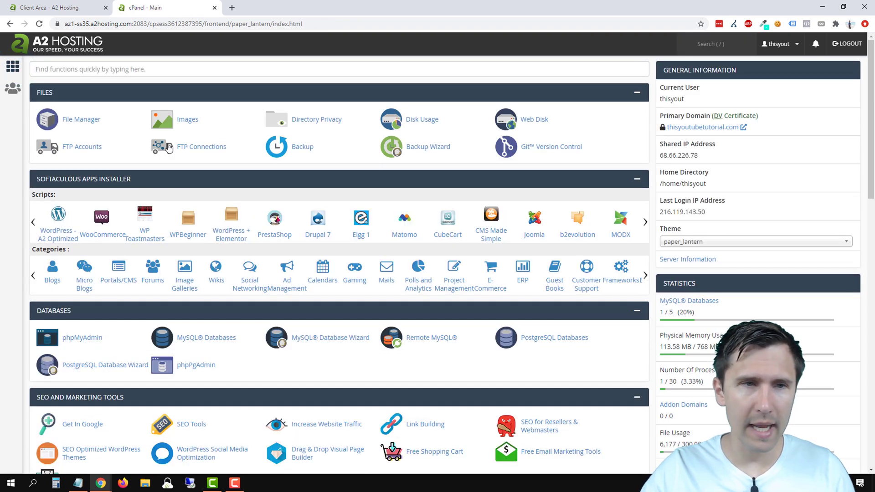
scroll(241, 235, down, 3)
scroll(241, 234, down, 10)
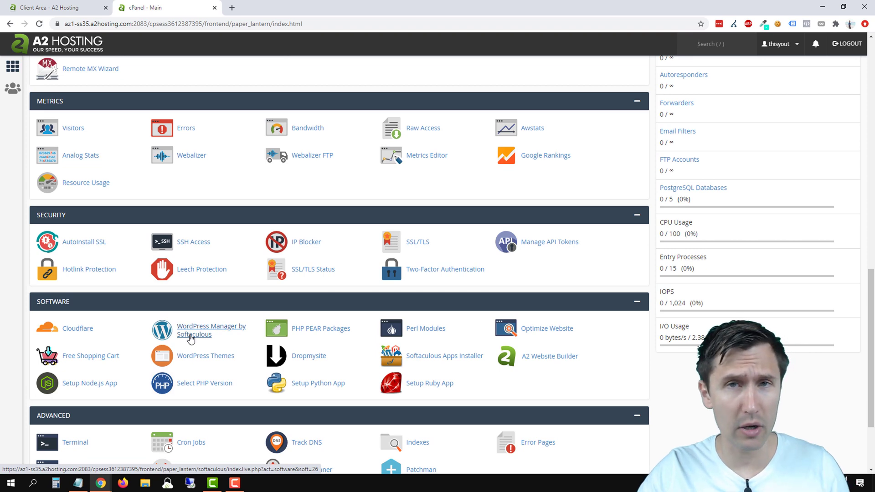
click(191, 338)
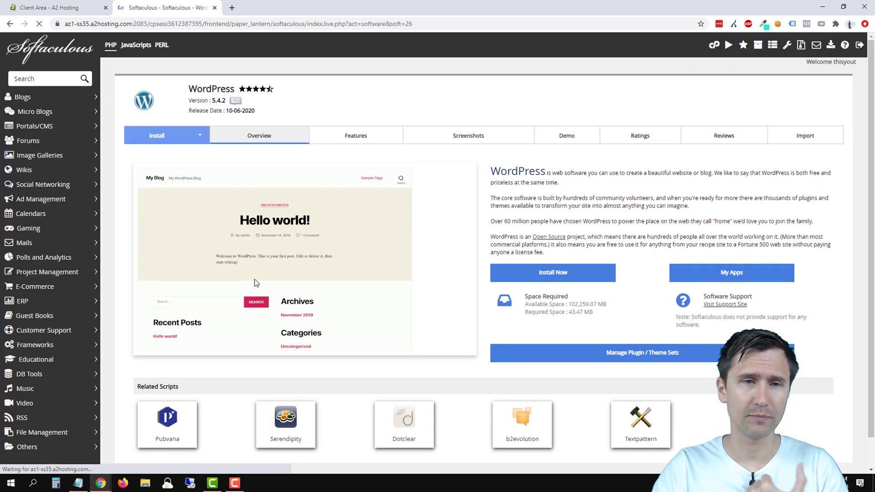
Review the WordPress page, then open the WordPress - A2 Optimized overview from Softaculous home.
scroll(334, 213, down, 2)
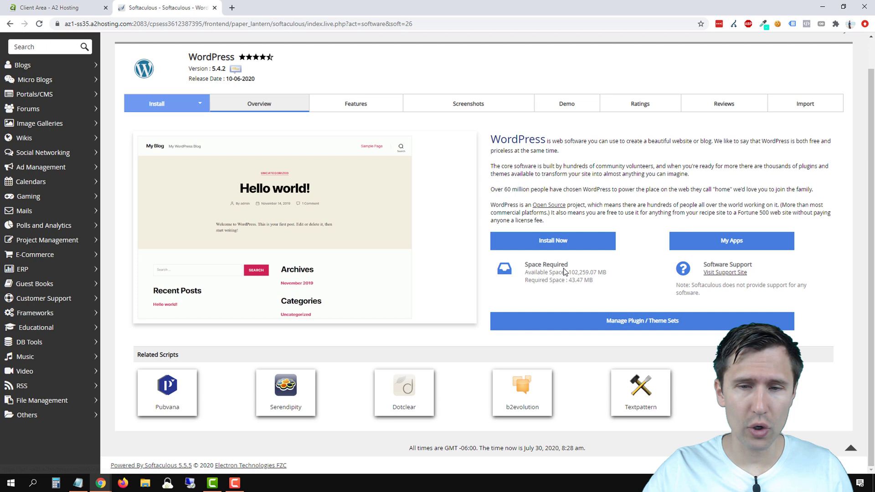
scroll(297, 242, up, 1)
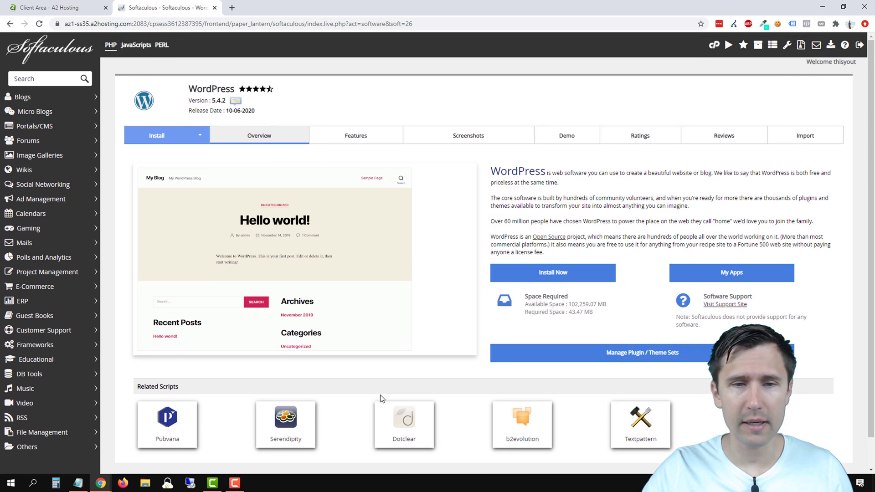
scroll(410, 393, down, 1)
scroll(354, 346, up, 1)
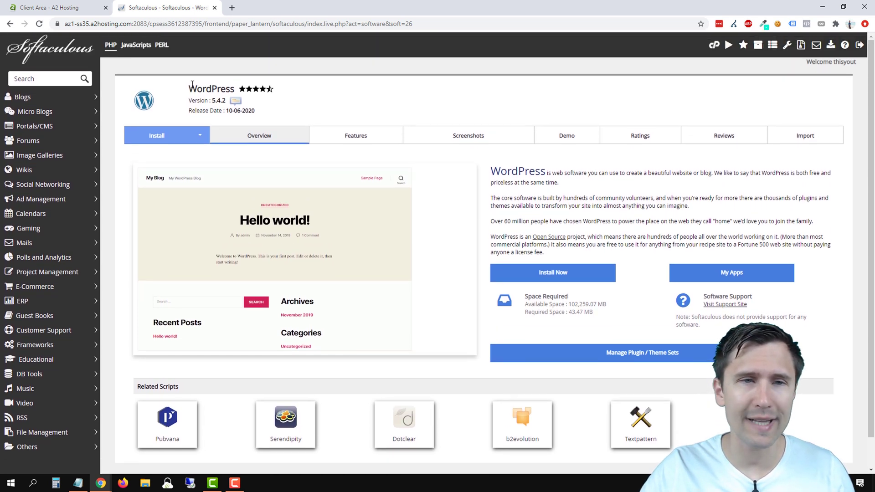
drag(189, 84, 244, 88)
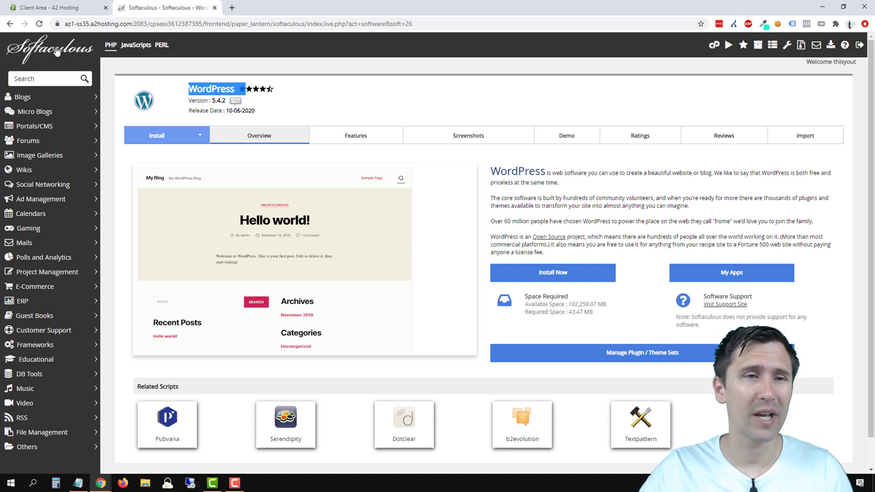
click(38, 52)
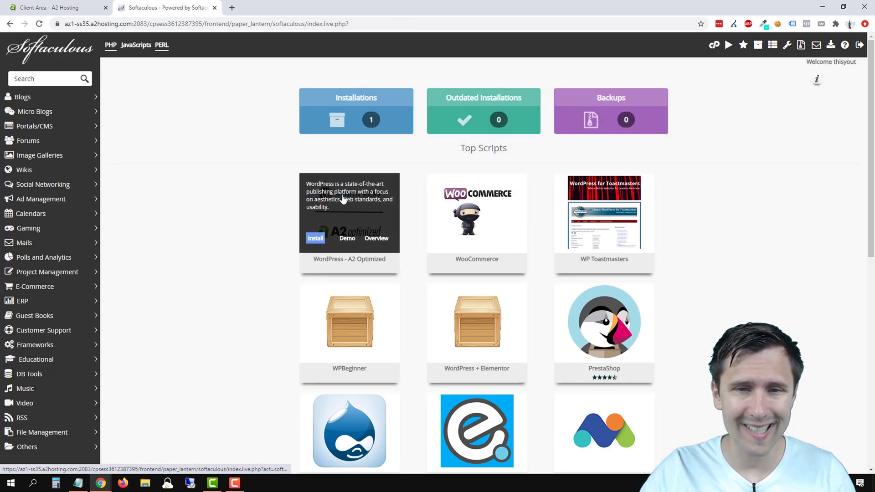
click(346, 199)
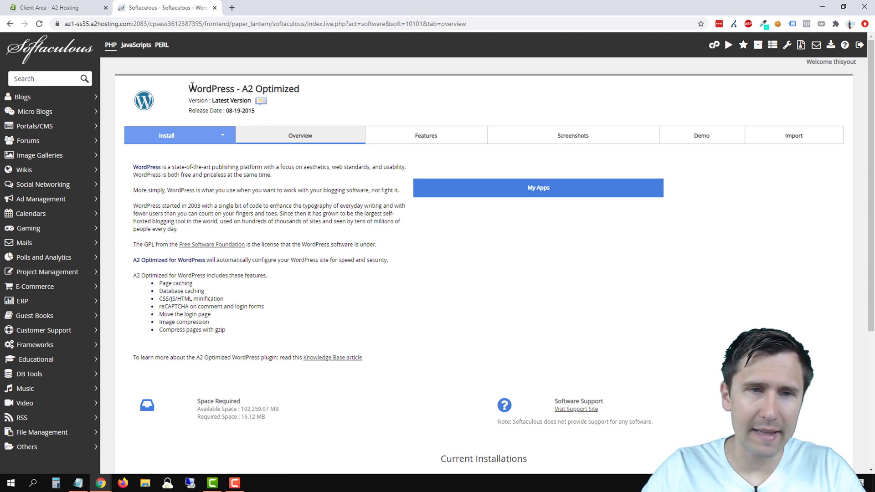
drag(192, 86, 297, 86)
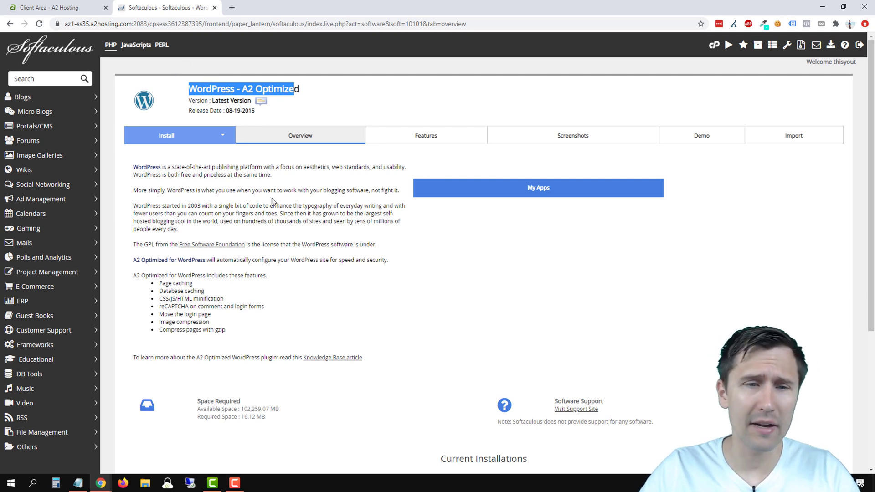
click(277, 213)
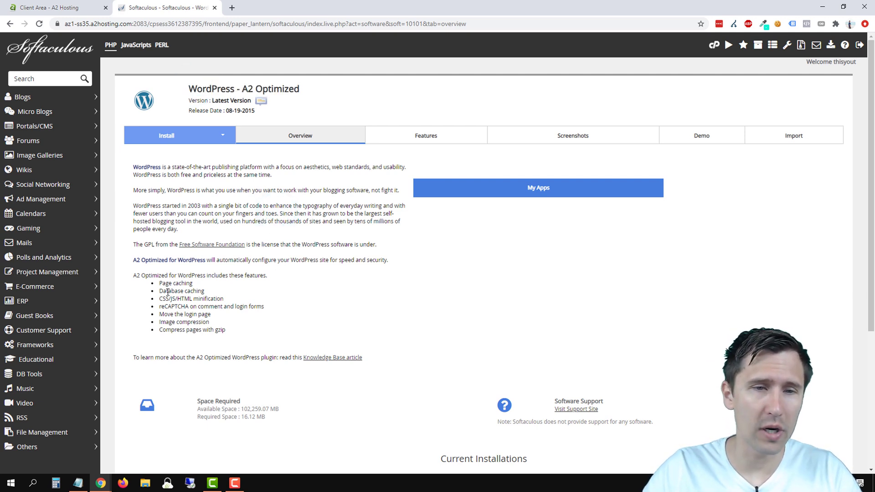
Check the A2 Optimized features and the saved login notes, then return to Current Installations.
drag(160, 279, 225, 330)
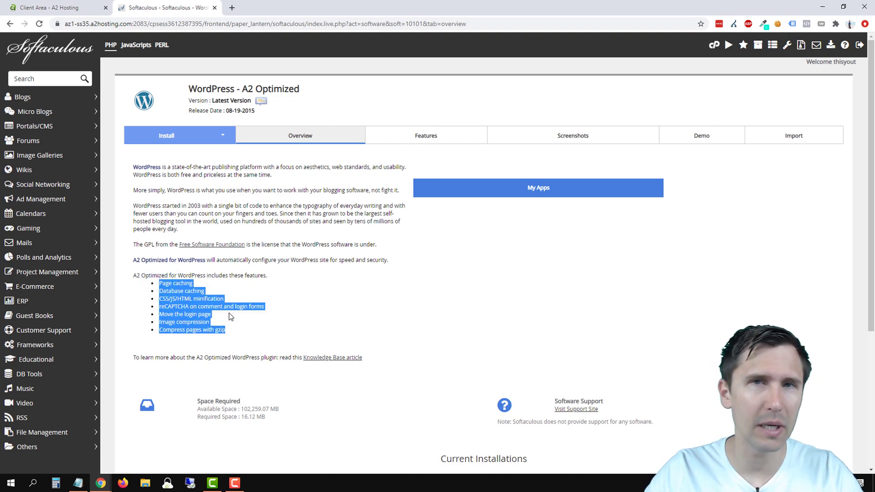
scroll(294, 278, down, 3)
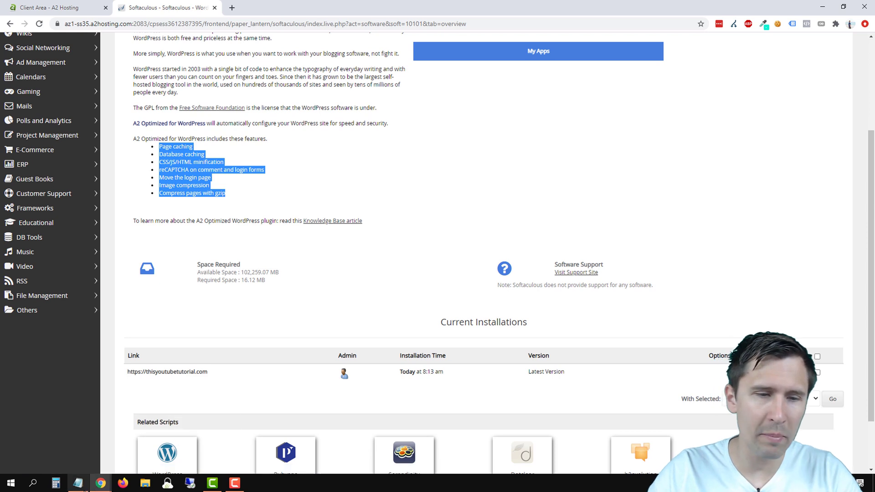
click(79, 484)
drag(496, 241, 394, 241)
click(428, 232)
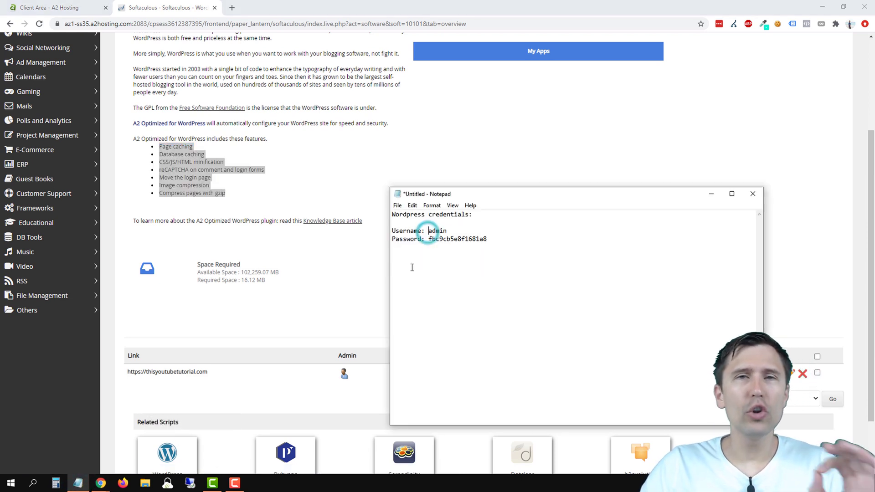
click(317, 280)
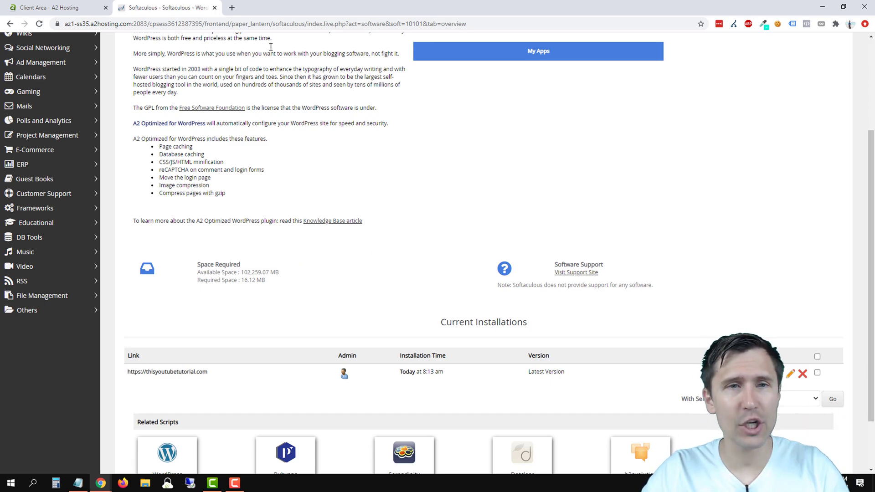
Copy the site's Website URL from the A2 Client Area.
click(91, 12)
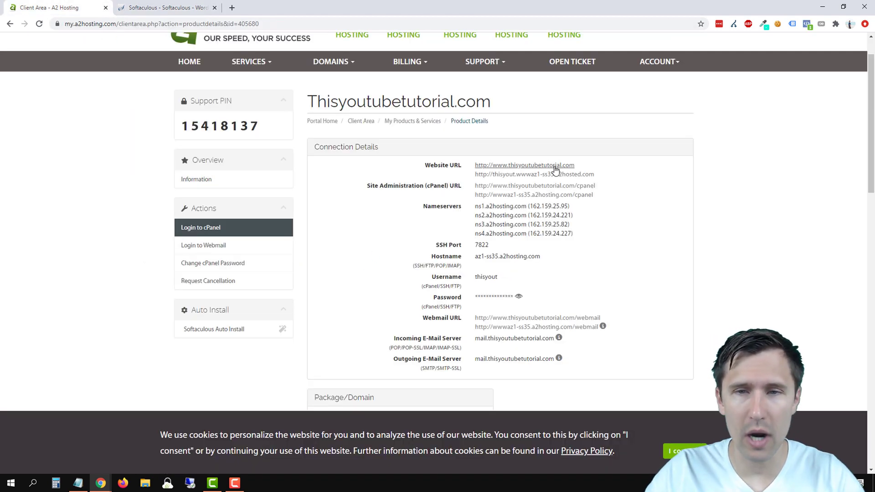
drag(579, 167, 474, 165)
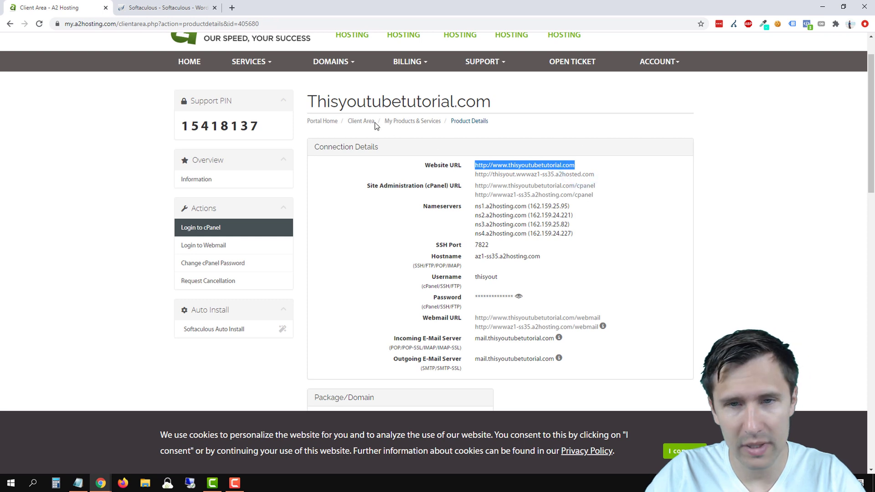
right_click(504, 168)
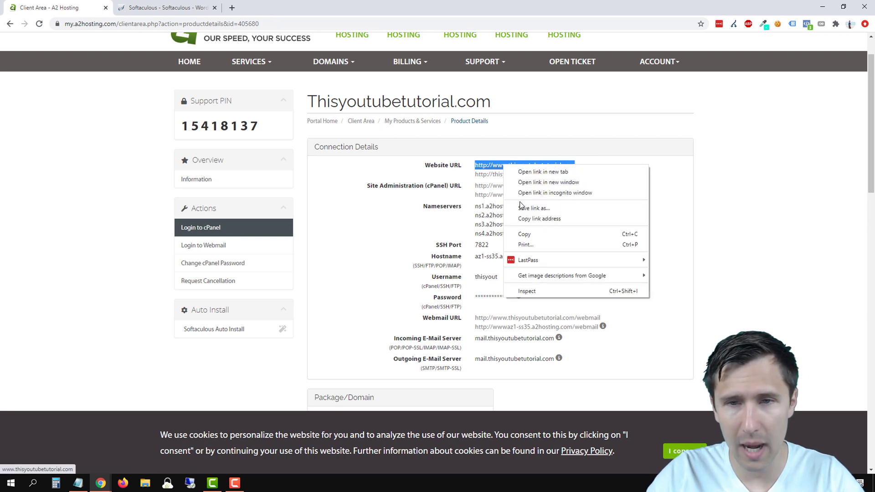
click(519, 234)
Paste the URL into a new tab's address bar and append /wp-admin.
click(232, 7)
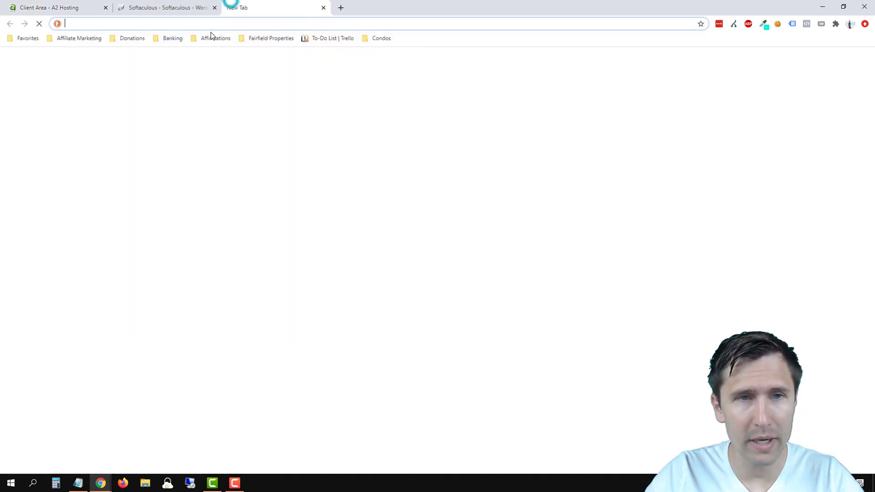
right_click(197, 23)
click(231, 87)
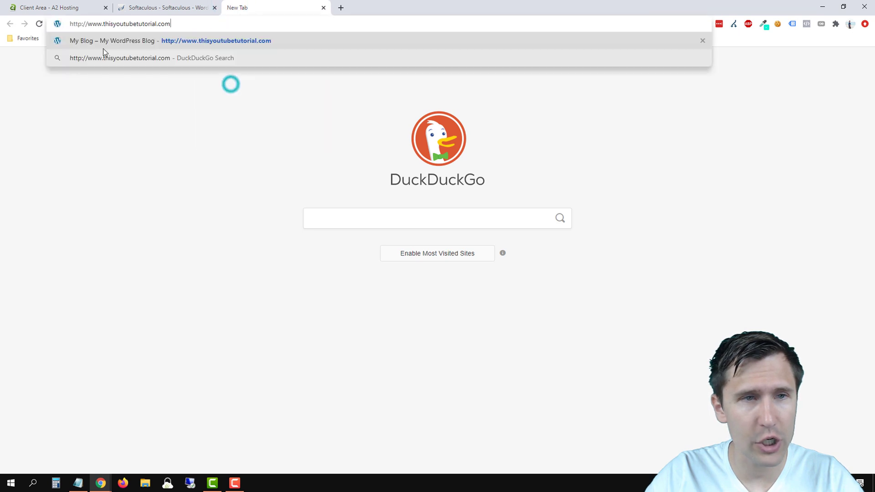
click(81, 23)
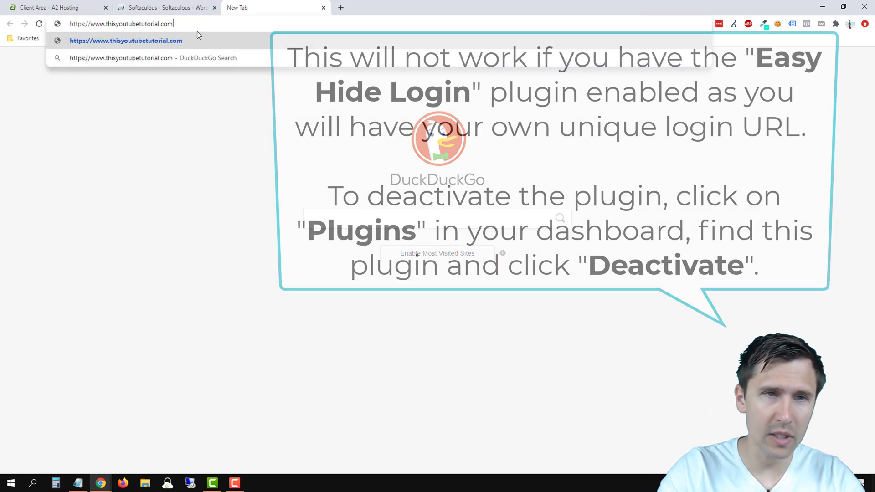
text(/wp-admin)
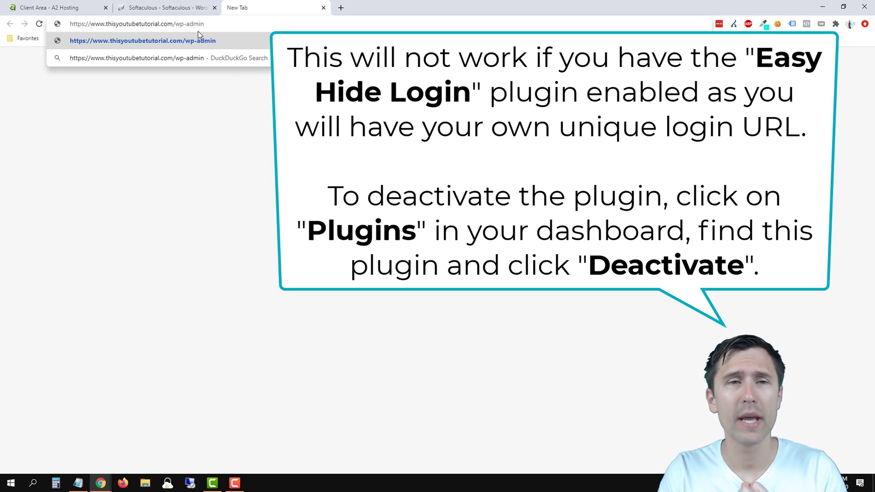
click(78, 483)
click(244, 6)
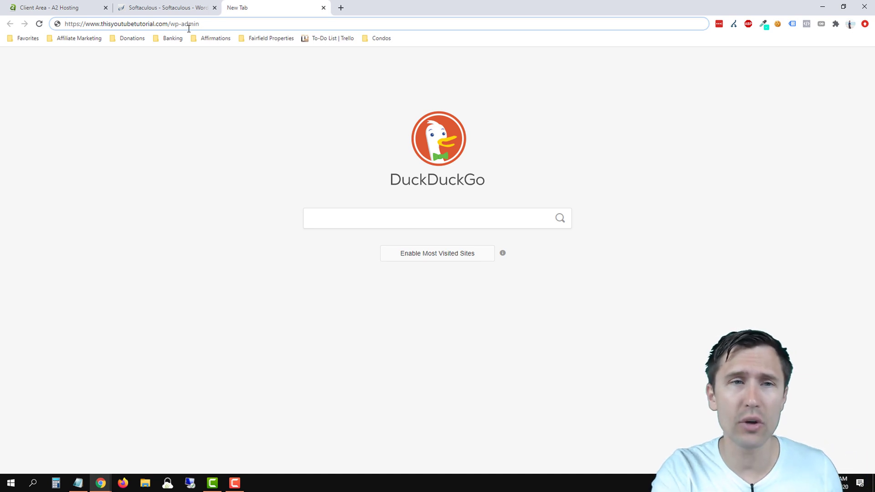
Sign in through Softaculous's Admin icon, then load the wp-admin address, reaching Page Not Found.
click(163, 10)
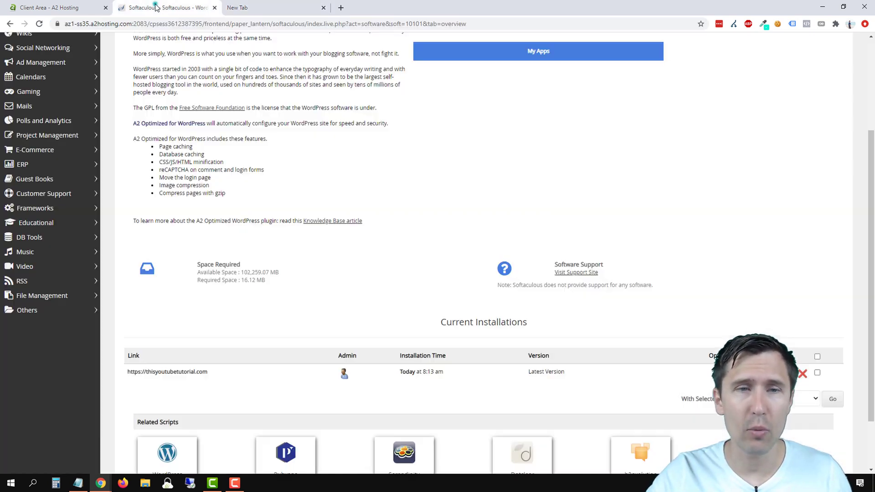
click(344, 377)
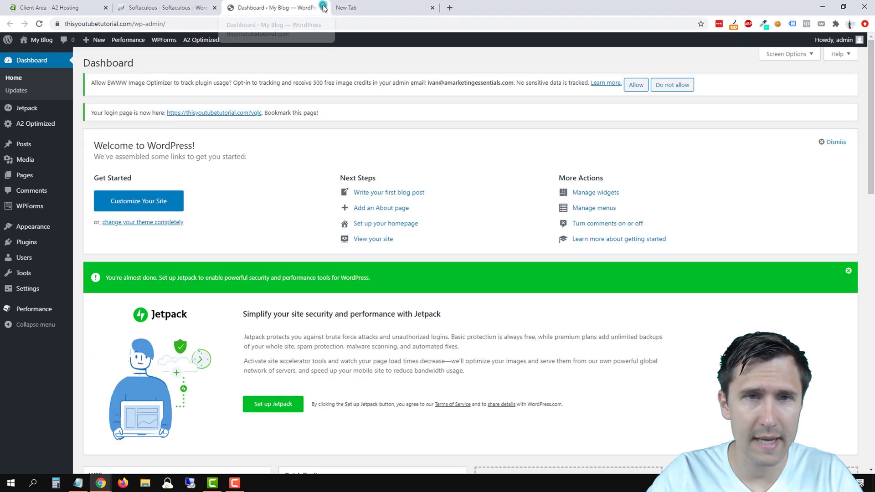
click(323, 8)
click(255, 8)
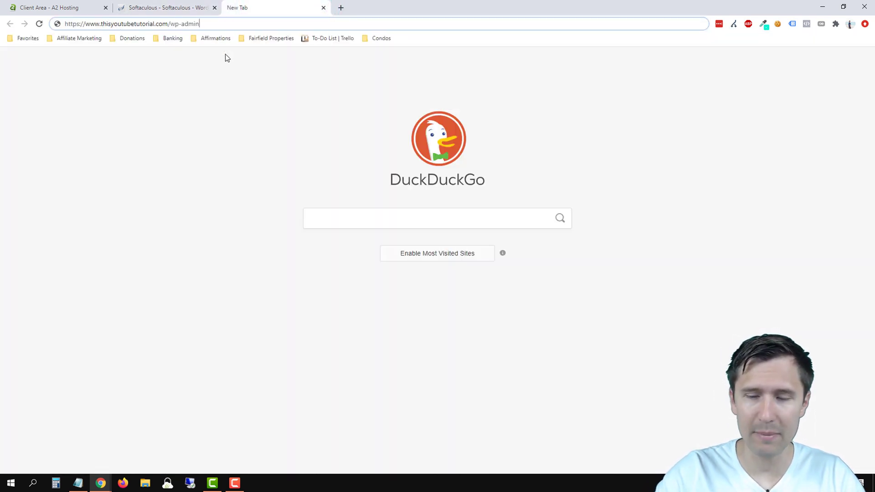
key(Return)
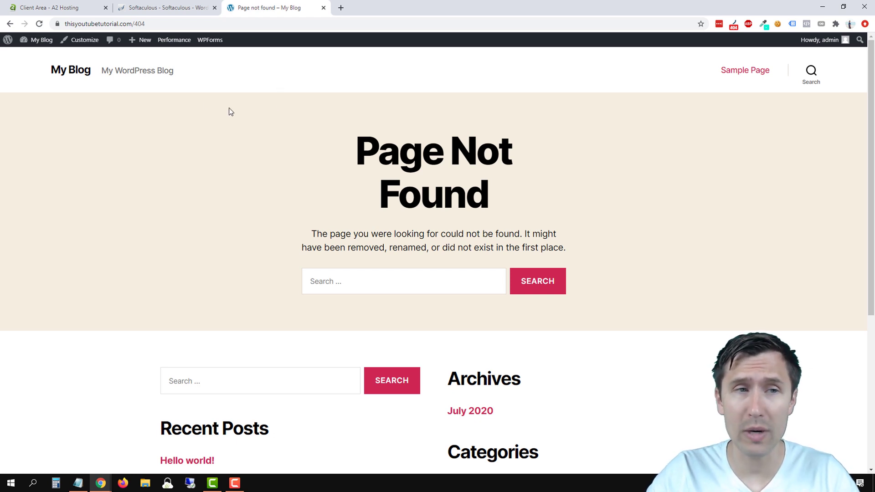
mouse_move(37, 41)
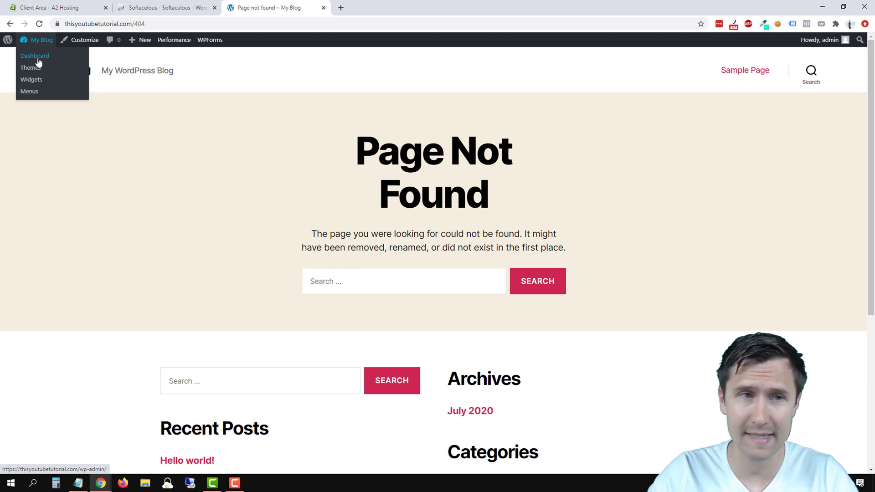
Go to the WordPress Dashboard and open A2 Optimized, showing 13/19 optimizations.
click(35, 56)
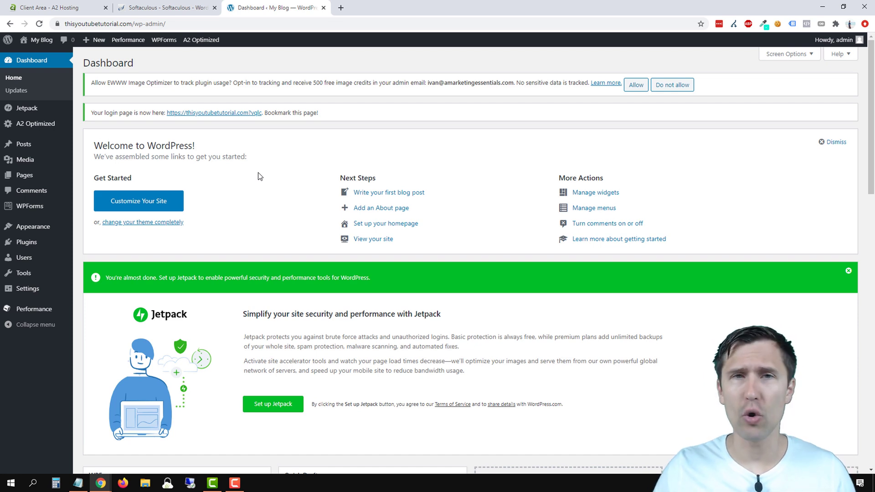
click(31, 126)
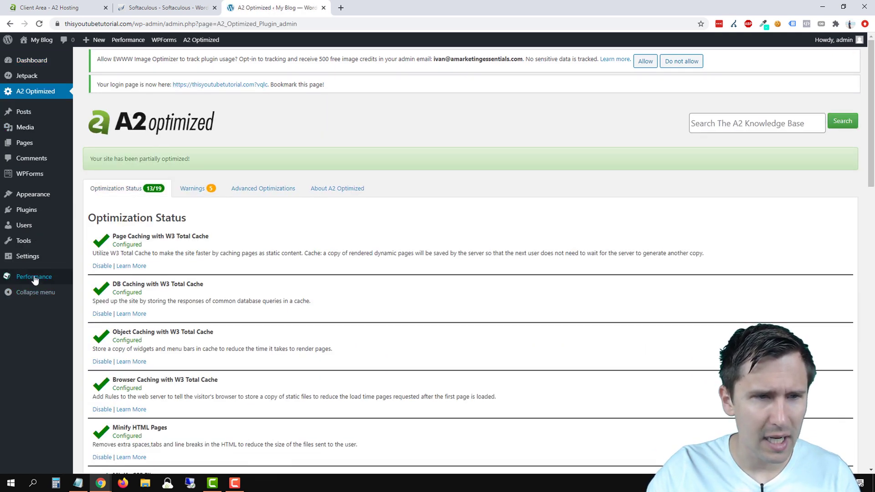
mouse_move(33, 279)
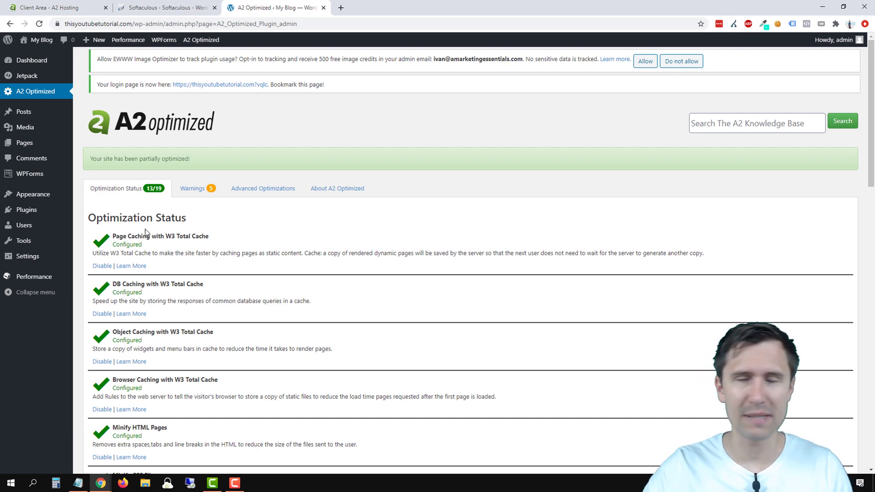
Review the Posts list, then open the live site from the hosting client area in a new tab.
click(32, 114)
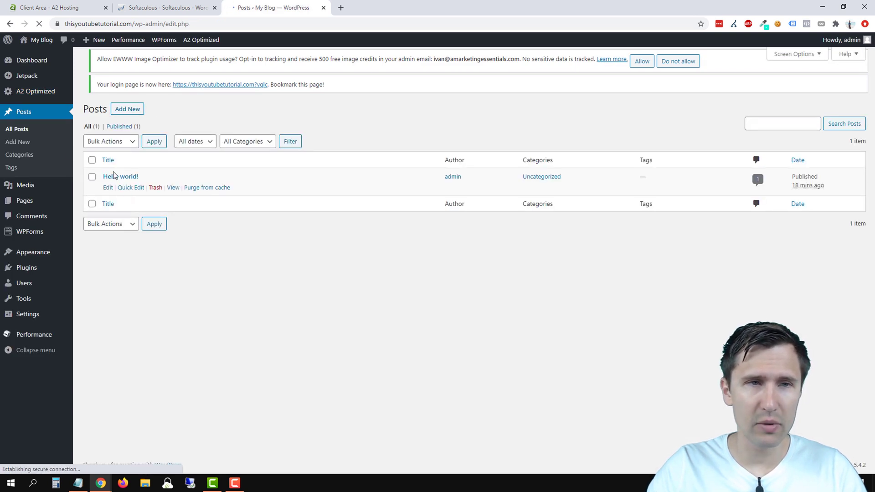
click(64, 7)
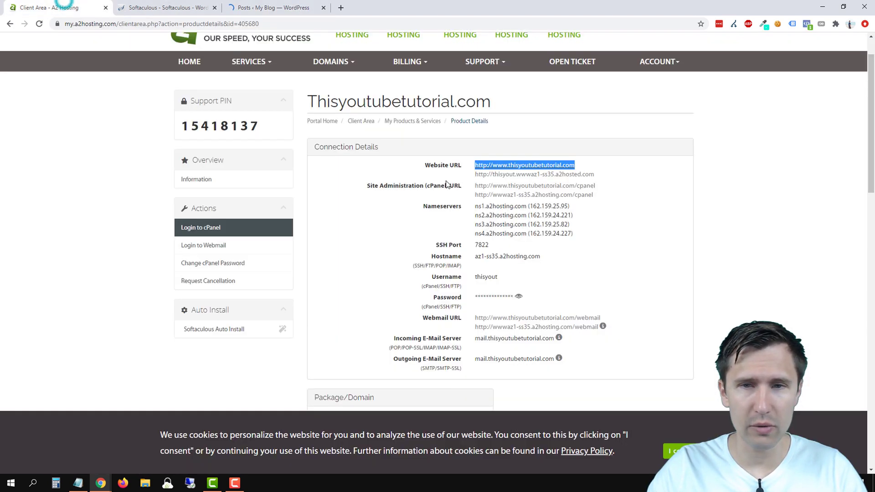
click(501, 165)
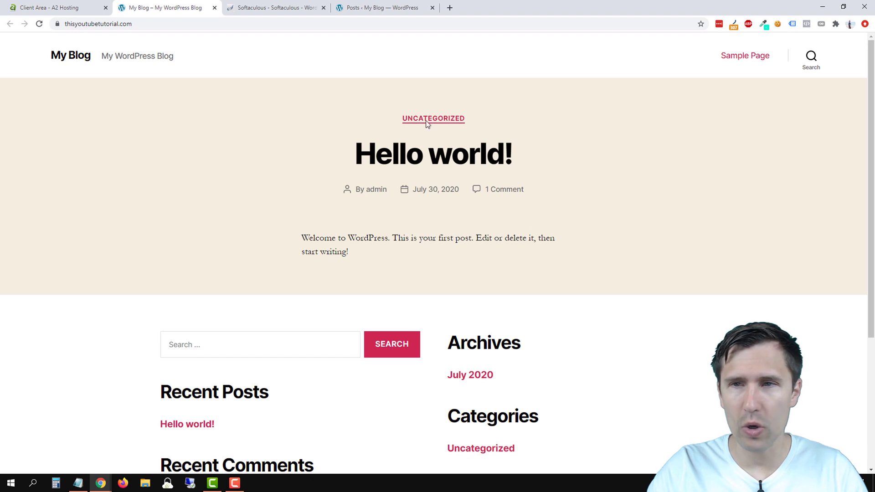
scroll(437, 318, down, 3)
scroll(338, 252, up, 3)
click(260, 7)
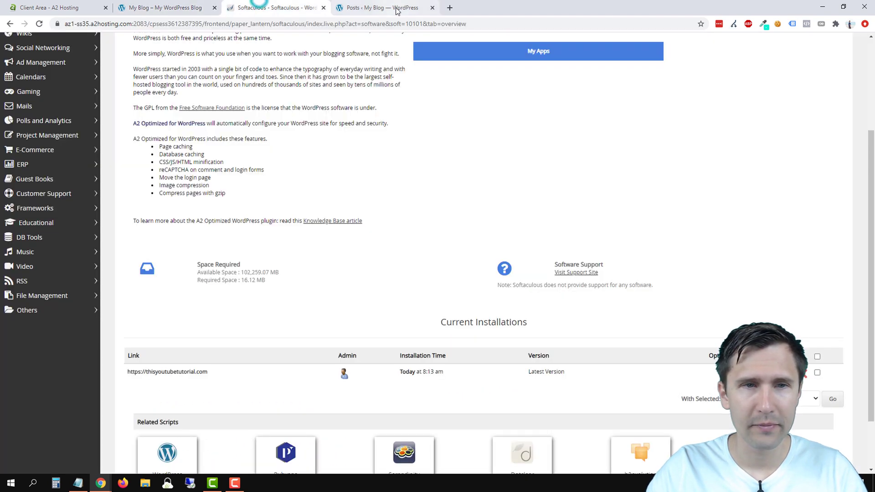
click(395, 8)
Compare the Pages list with the live Sample Page in the other tab.
mouse_move(33, 203)
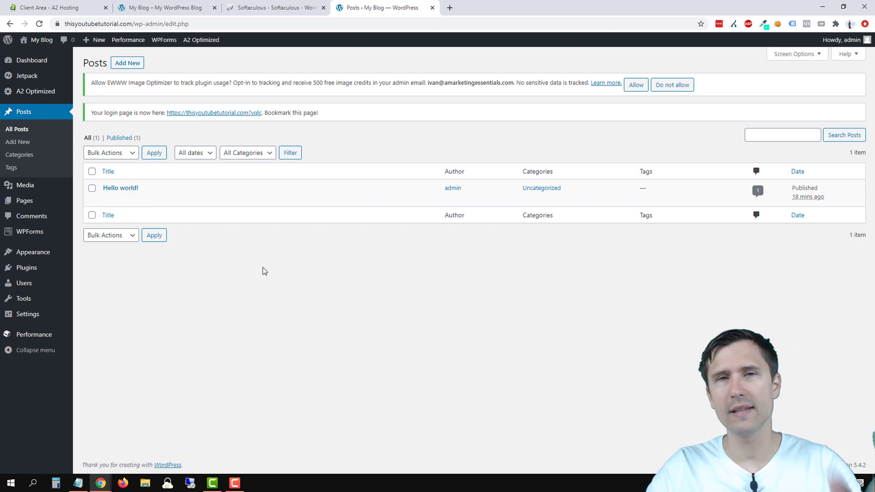
click(28, 199)
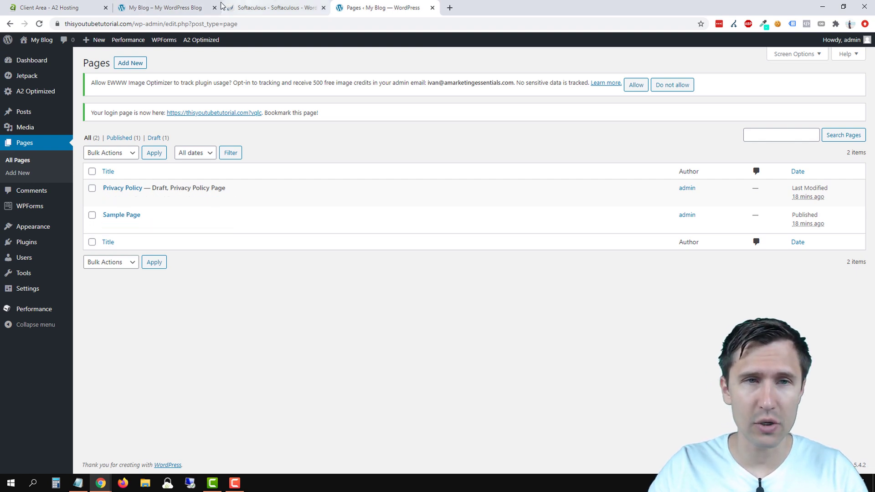
click(164, 7)
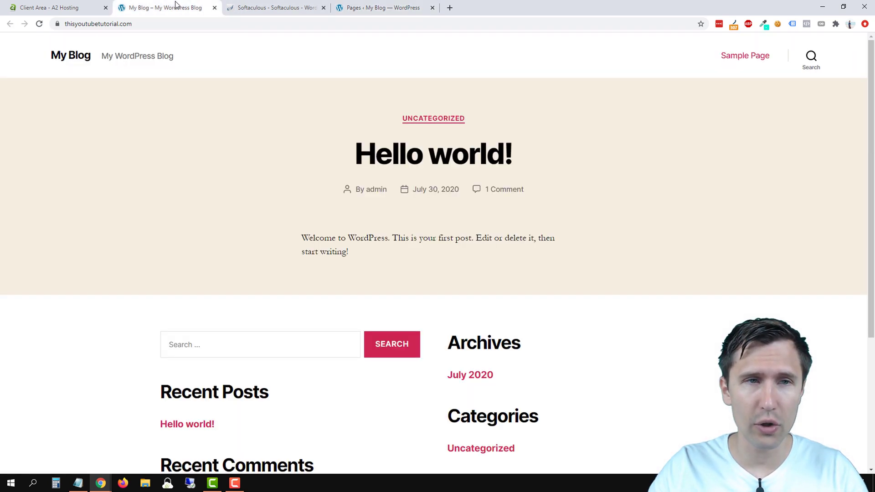
click(734, 56)
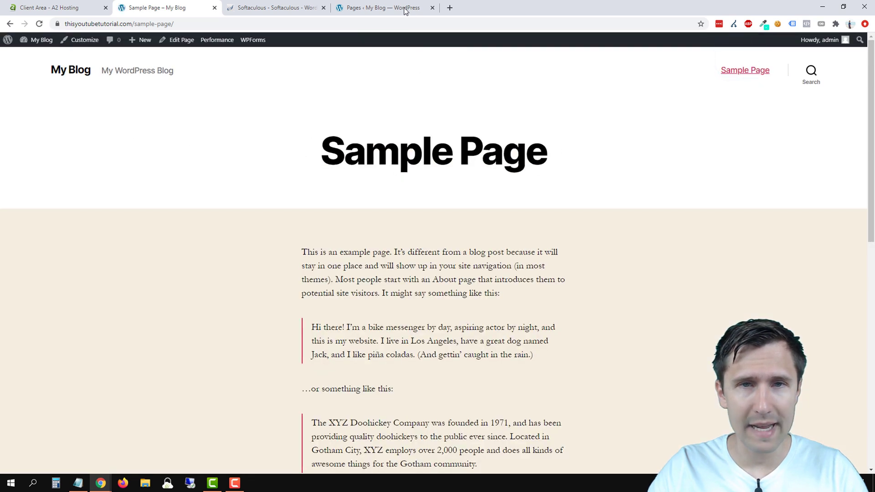
click(401, 7)
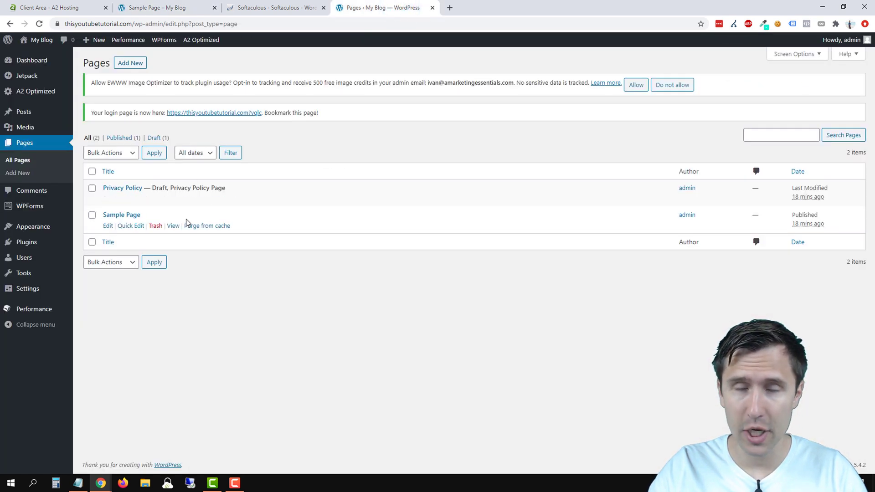
click(165, 5)
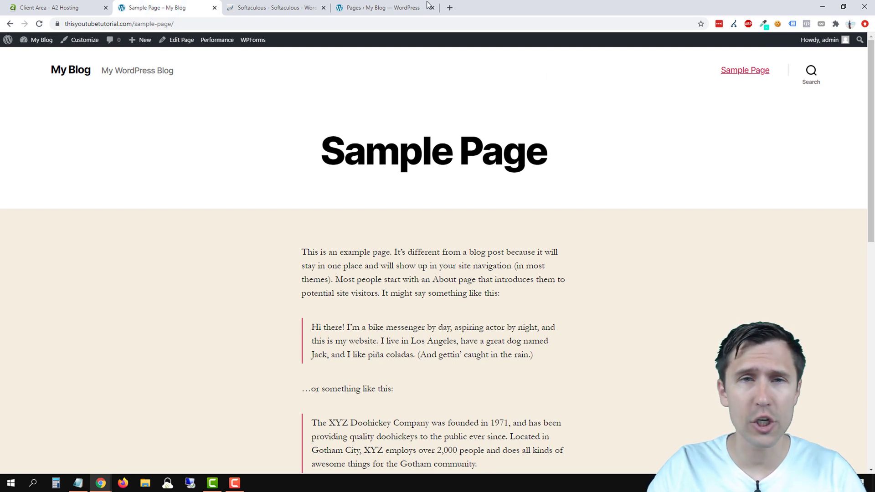
click(401, 7)
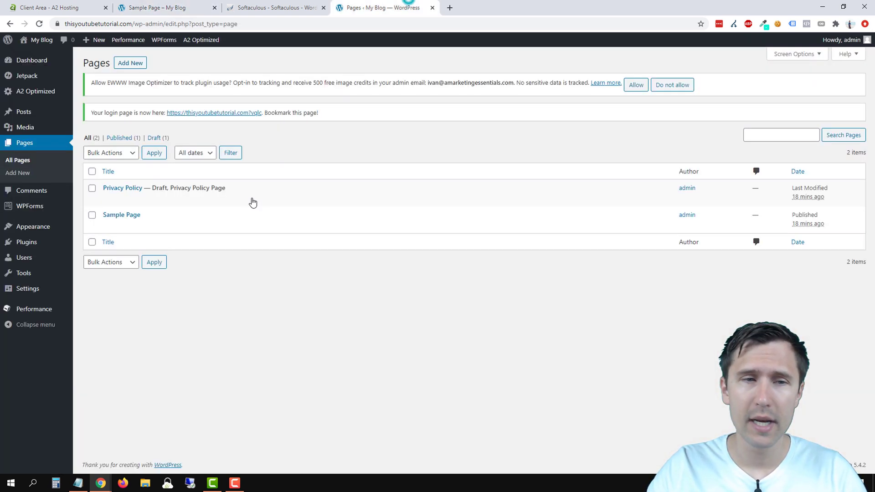
Start a new page, dismiss the block editor welcome tour, and exit back to Pages.
click(132, 67)
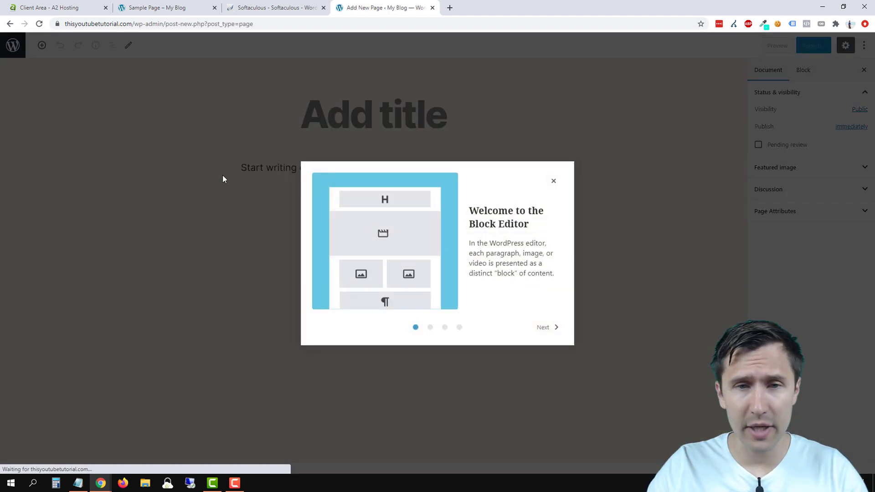
click(557, 183)
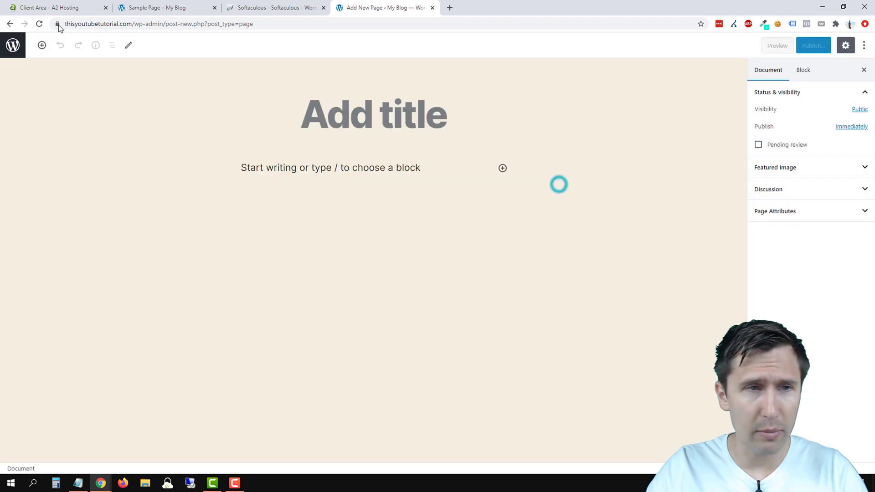
click(11, 45)
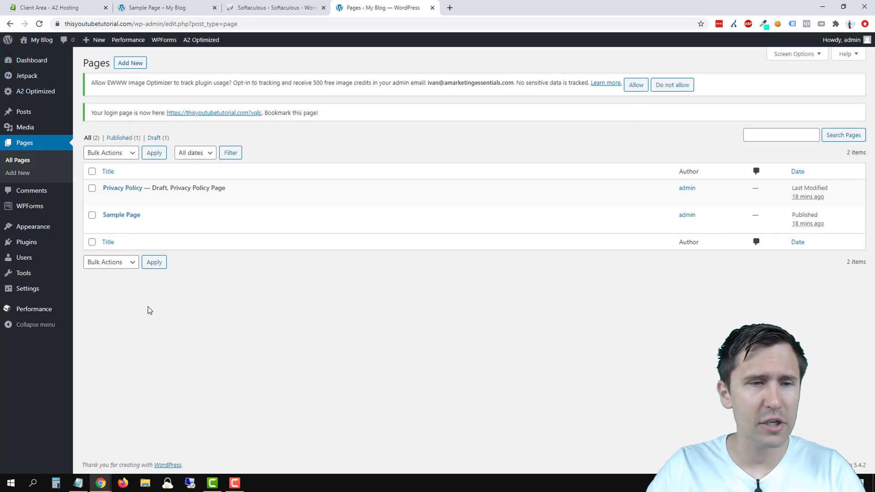
Look over the General Settings fields, including the 07/30/2020 date format example.
mouse_move(34, 293)
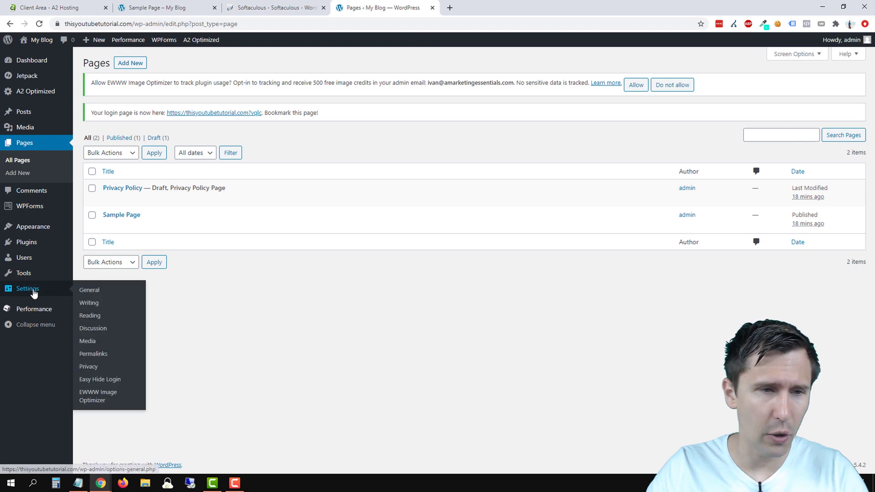
click(96, 289)
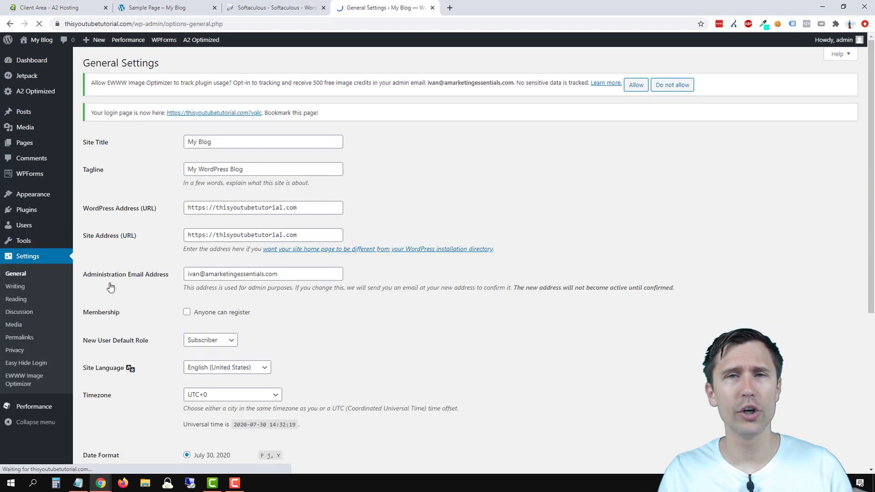
scroll(313, 324, down, 4)
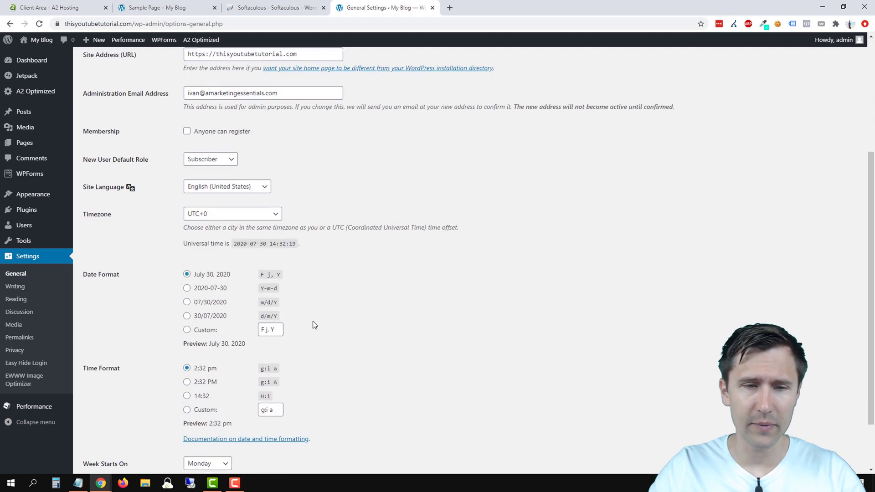
scroll(292, 283, up, 4)
scroll(264, 370, down, 2)
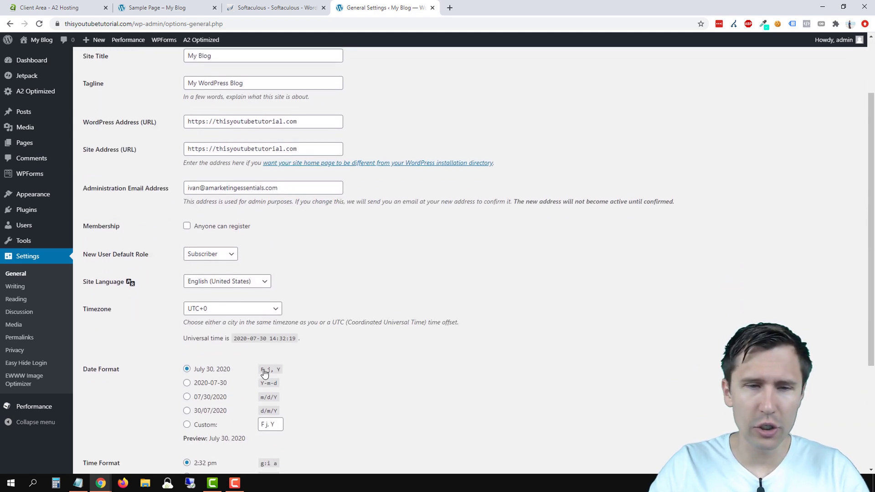
scroll(351, 378, down, 3)
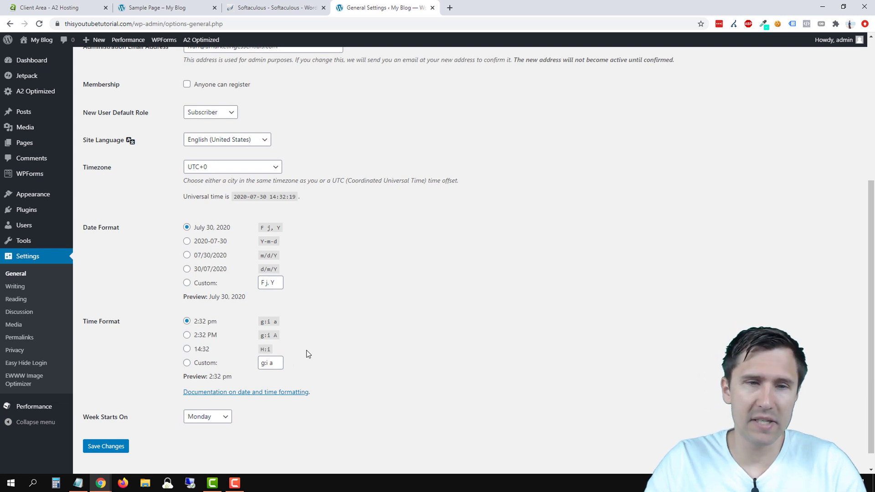
scroll(331, 341, up, 2)
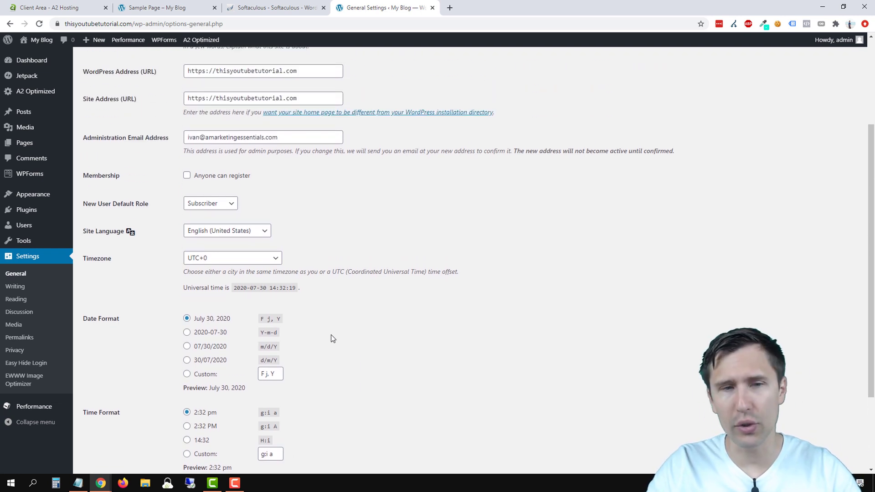
scroll(319, 341, down, 1)
scroll(316, 341, down, 1)
drag(194, 207, 233, 209)
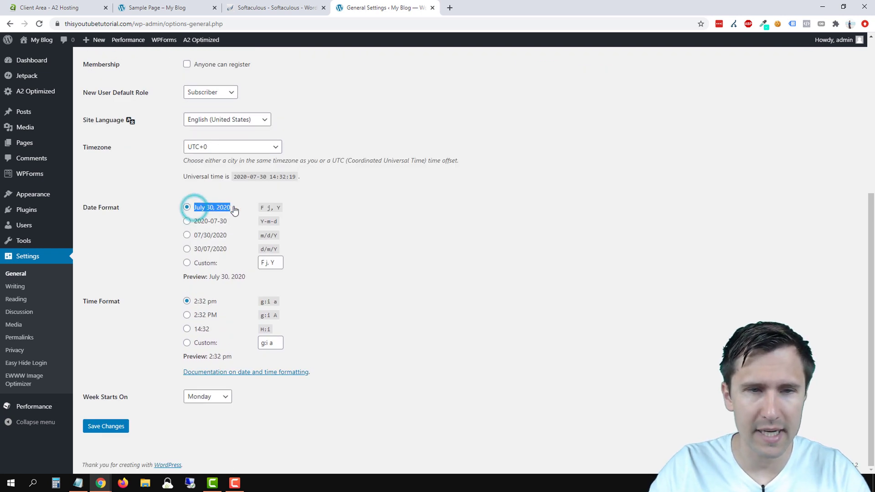
drag(197, 235, 233, 234)
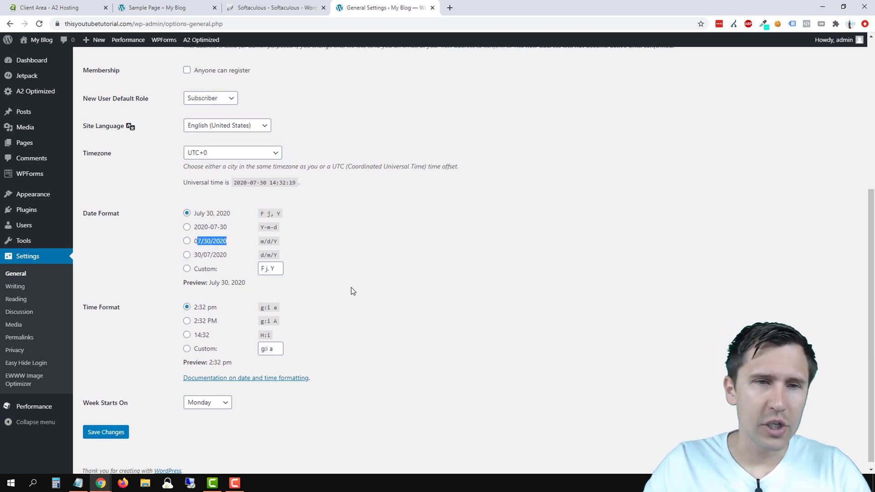
scroll(351, 287, up, 5)
Examine the WordPress Address and Site Address URLs, removing any test edits to the address.
drag(303, 189, 176, 187)
drag(311, 212, 168, 209)
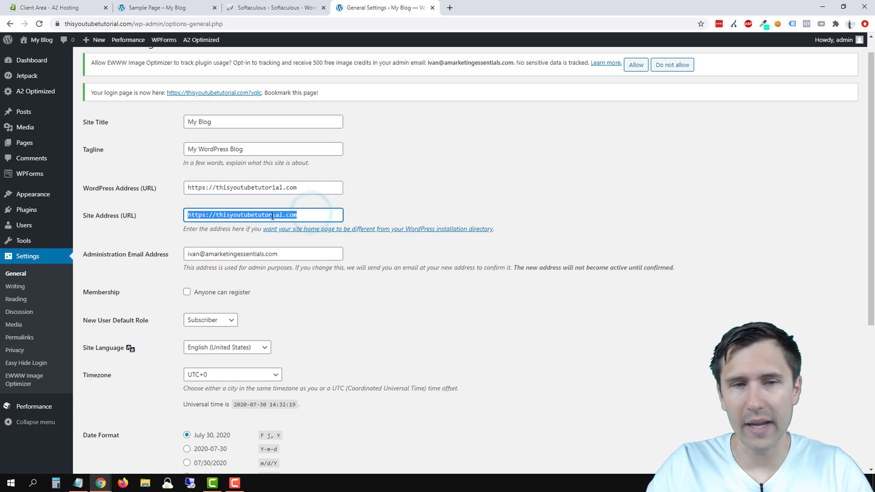
drag(306, 186, 156, 190)
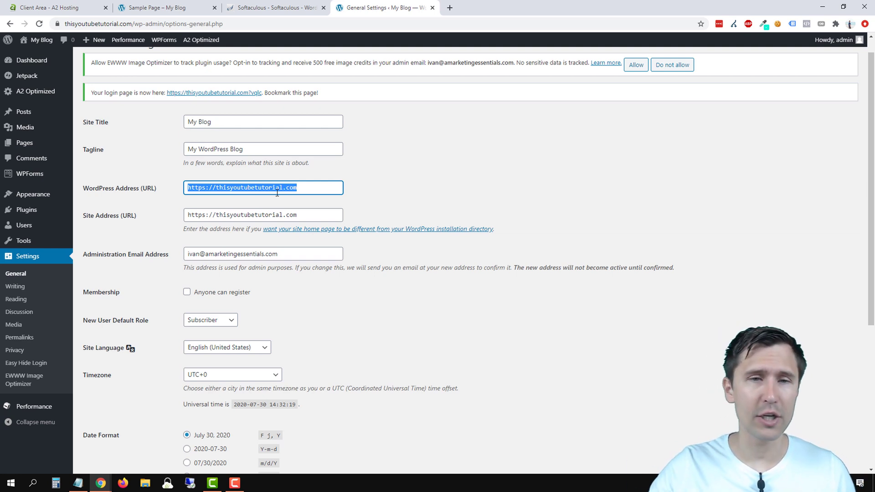
click(315, 187)
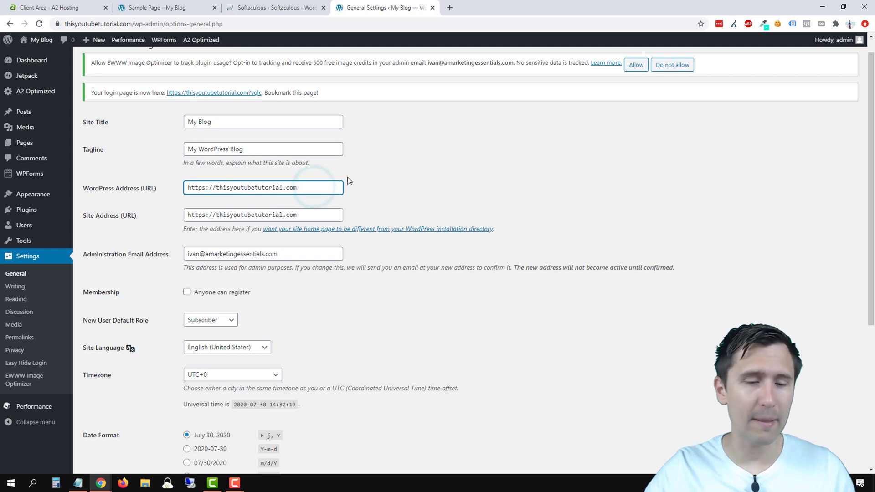
text(/abou)
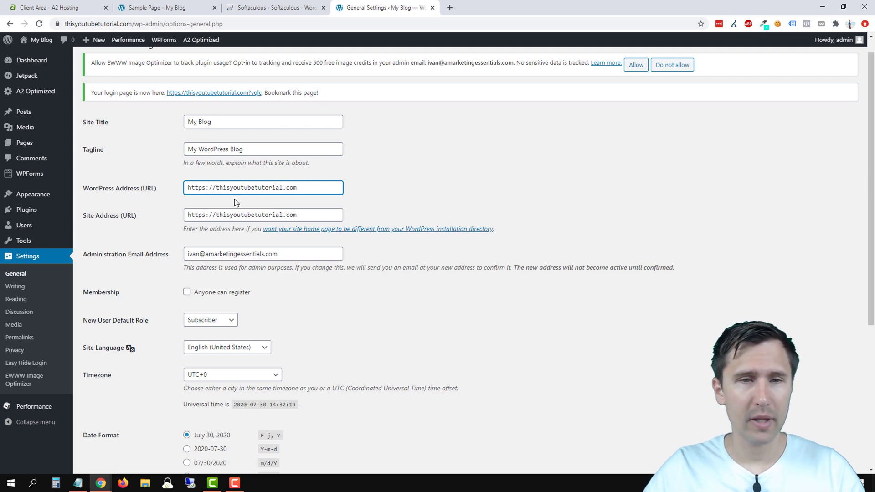
click(217, 191)
text(www.)
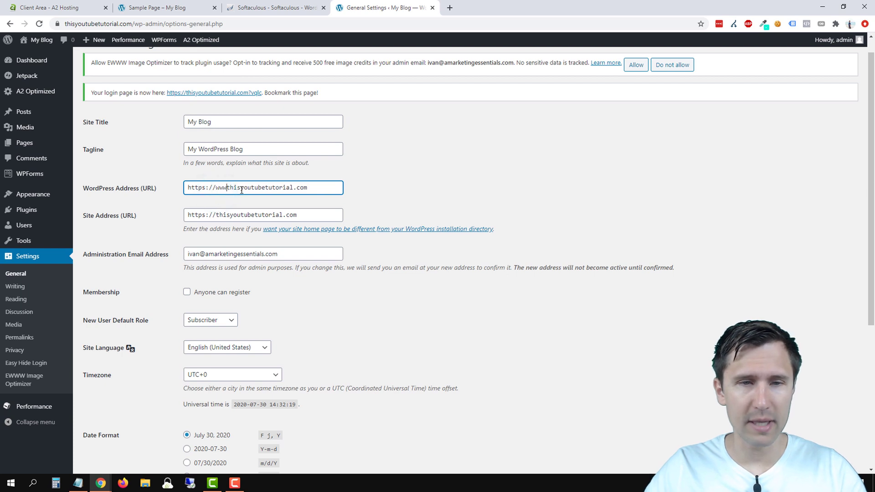
key(BackSpace)
key(BackSpace)
key(BackSpace)
key(BackSpace)
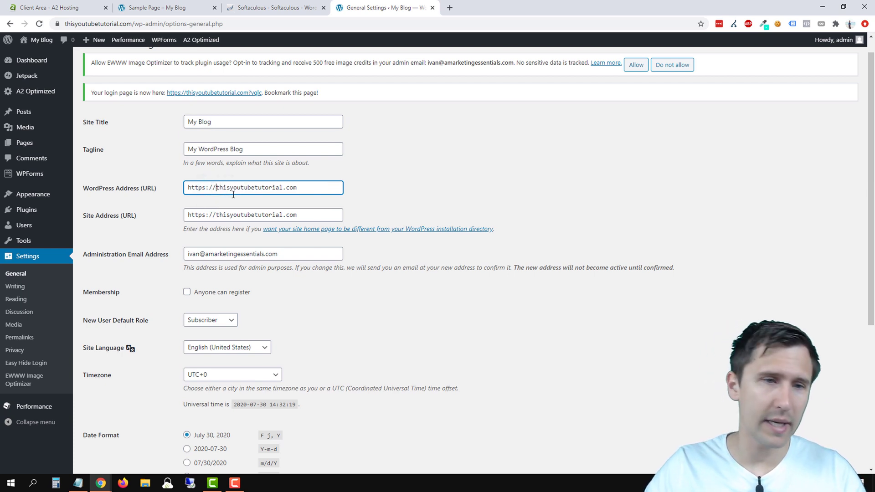
click(15, 301)
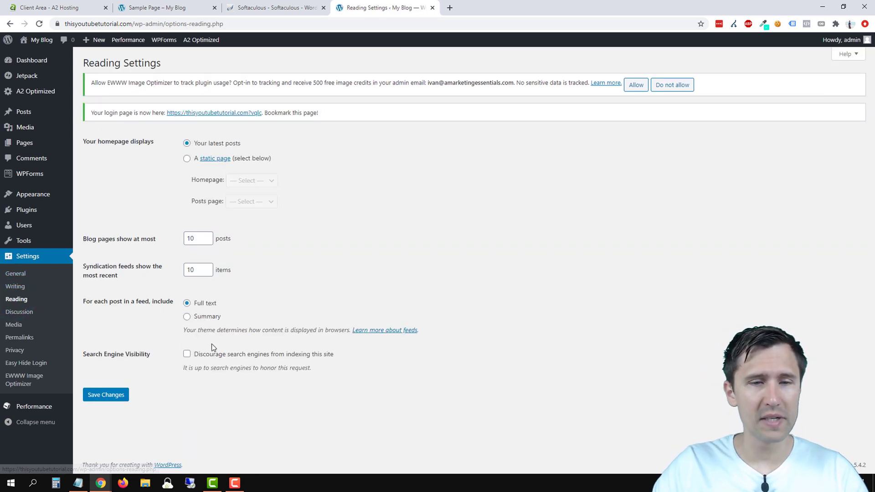
Toggle 'Discourage search engines from indexing this site' on and back off, leaving it unticked.
drag(199, 354, 335, 362)
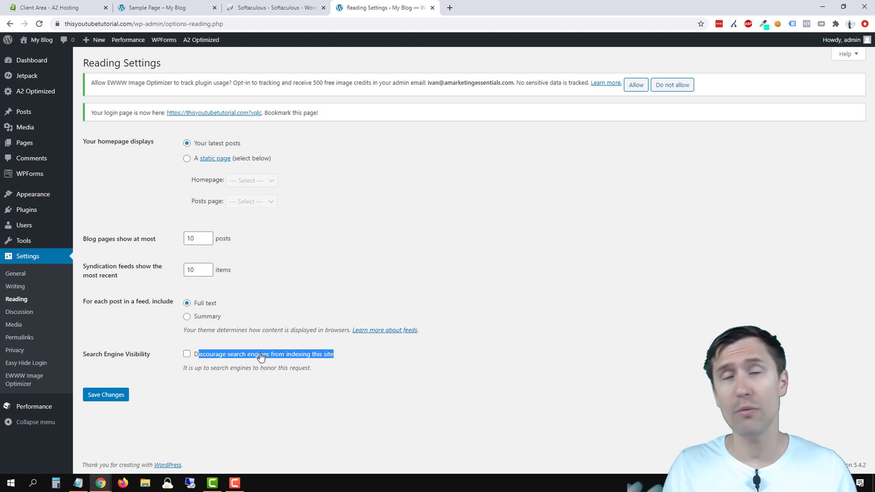
click(221, 360)
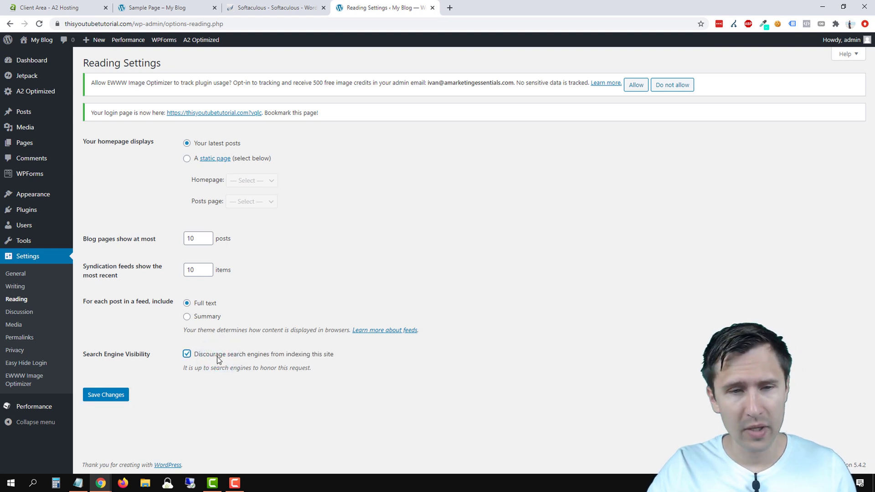
click(219, 359)
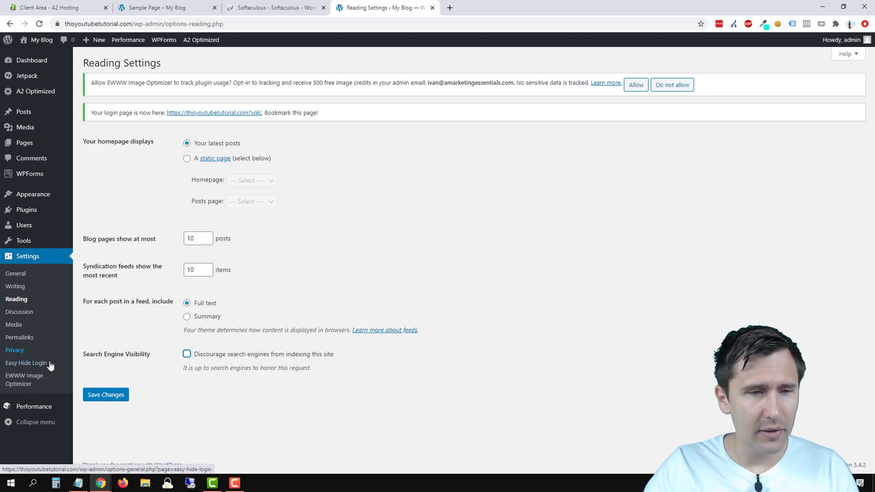
On Permalink Settings, examine the Day and name example URL with its 2020/07/30 date.
click(19, 338)
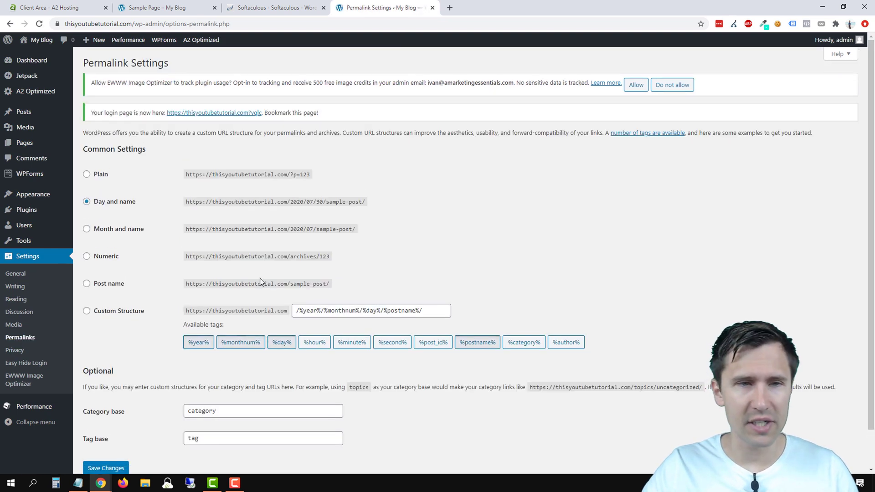
drag(184, 201, 371, 205)
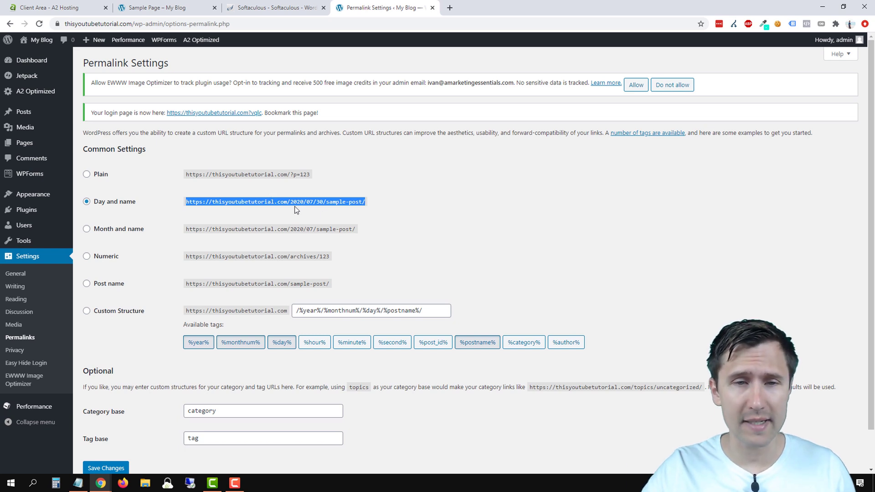
drag(292, 201, 371, 204)
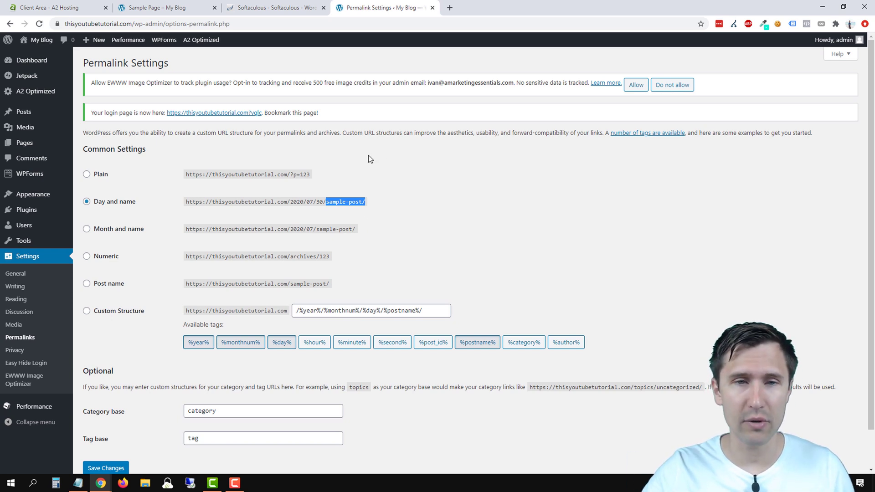
click(291, 202)
drag(291, 202, 365, 202)
click(325, 203)
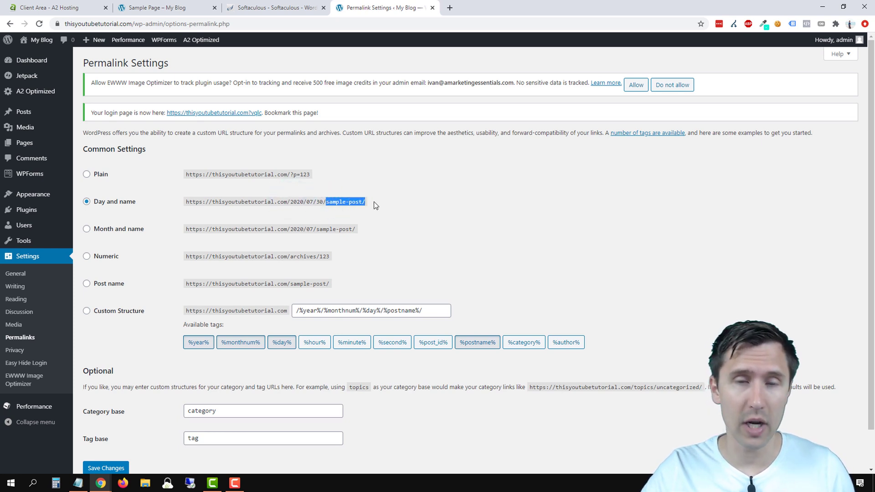
click(322, 199)
drag(323, 200, 290, 201)
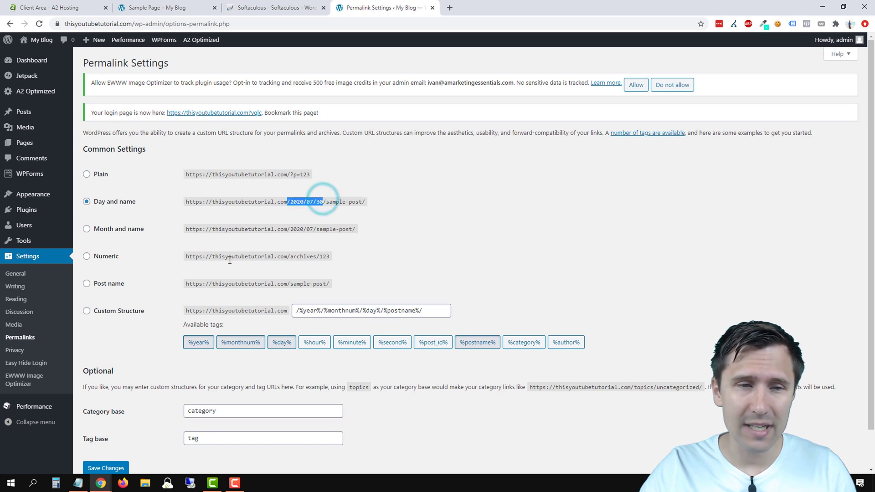
Select the Post name structure (/%postname%/) and save the changes.
click(113, 286)
drag(187, 284, 339, 283)
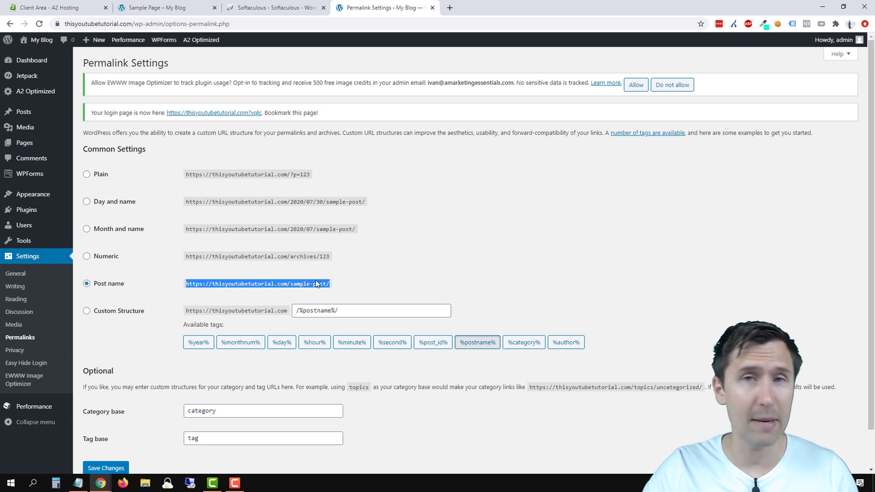
scroll(140, 419, down, 1)
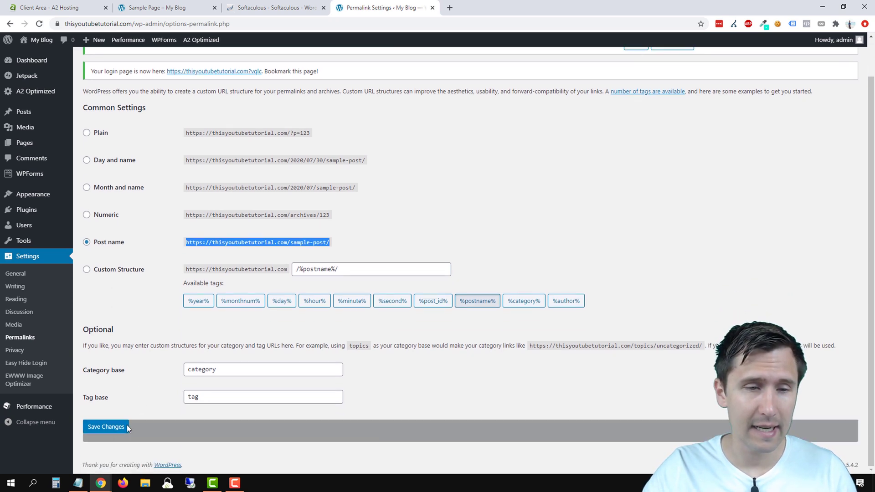
click(113, 427)
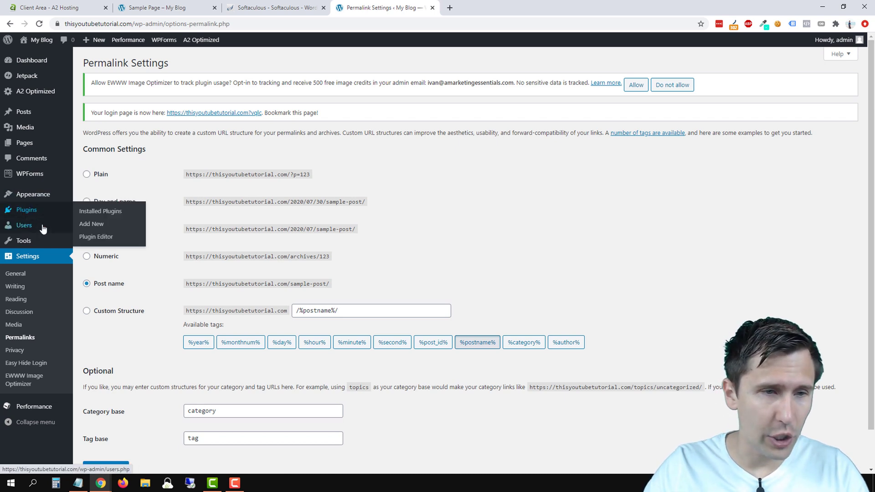
From All Users, open the admin account's Profile and scroll through its personal options.
mouse_move(39, 226)
click(92, 227)
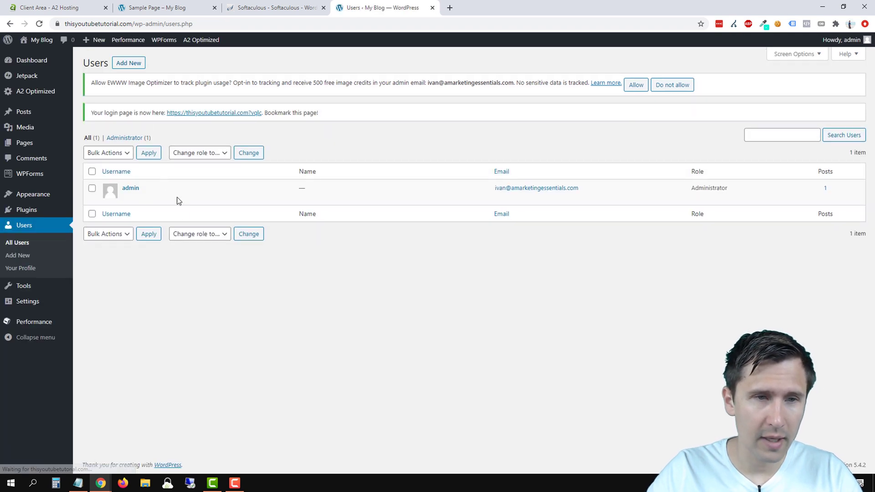
click(126, 198)
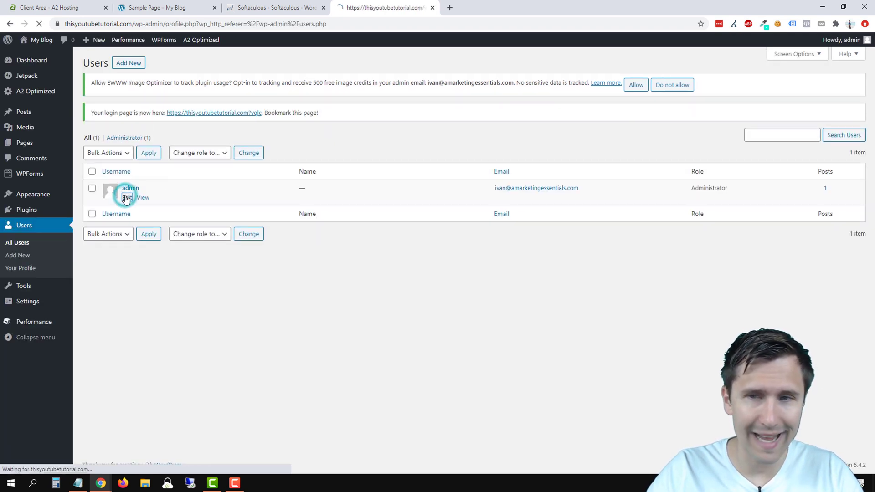
scroll(297, 254, down, 5)
scroll(298, 254, down, 5)
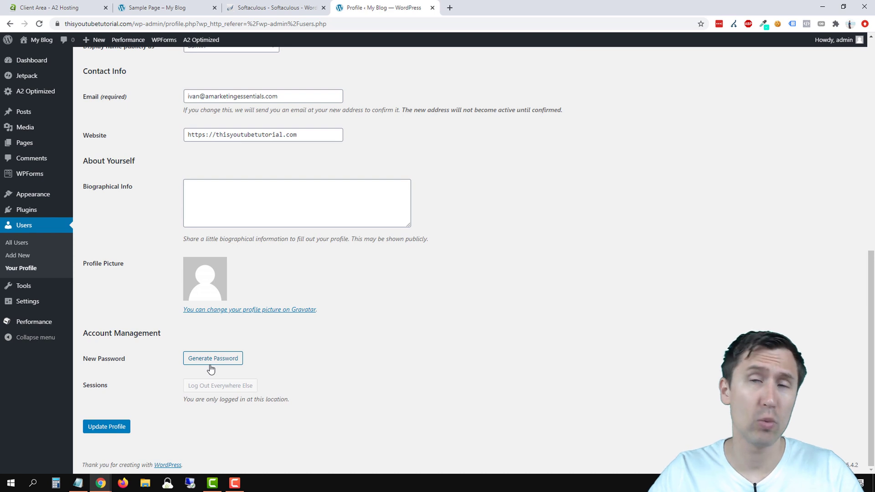
scroll(219, 392, up, 10)
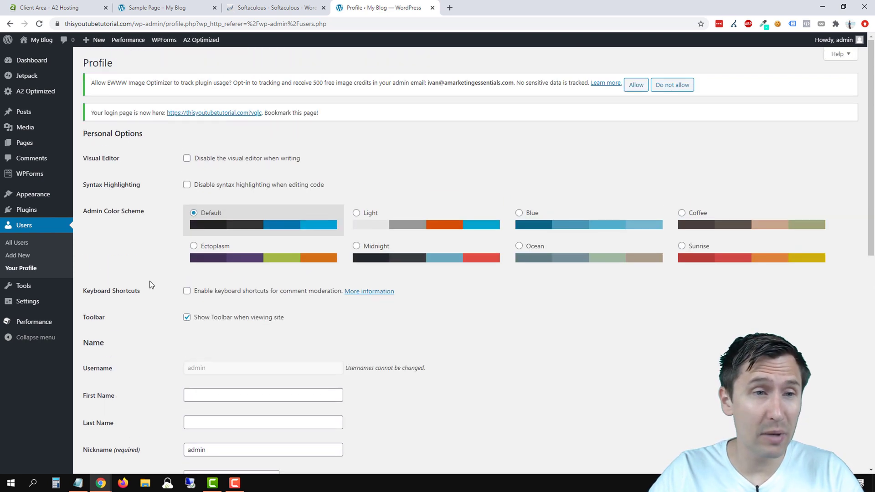
Show All Pages, with the draft Privacy Policy and published Sample Page.
click(27, 145)
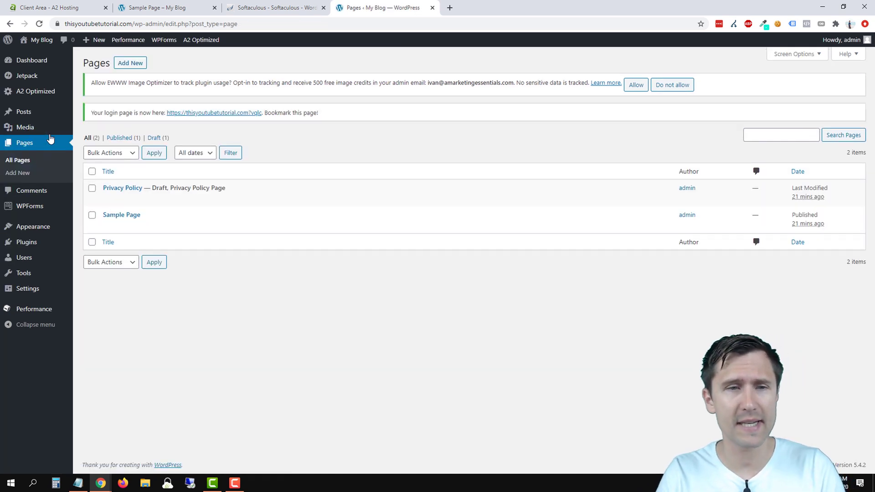